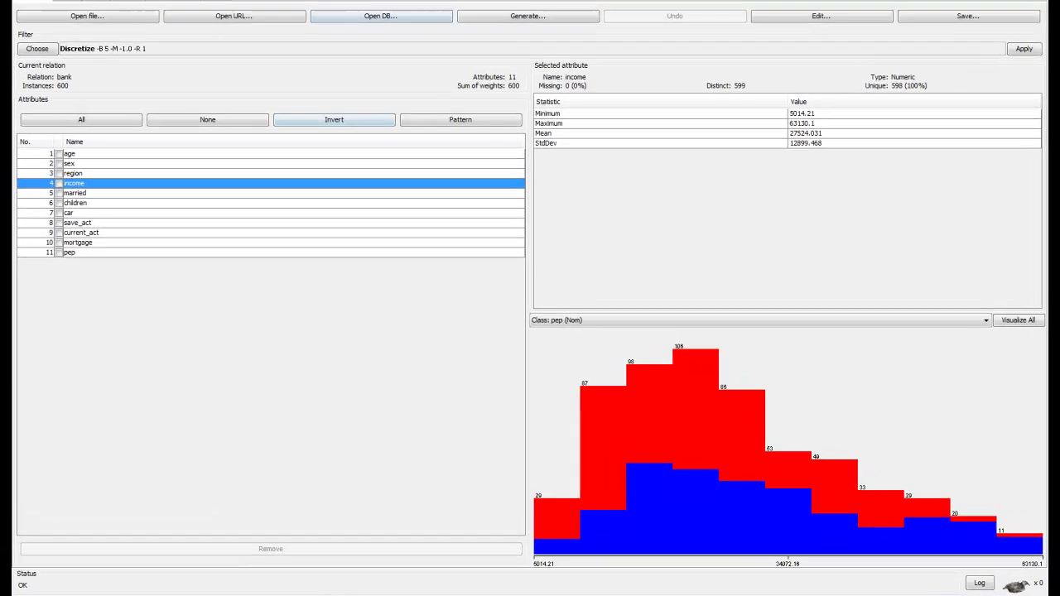
Bring the Weka GUI Chooser in front of the Explorer with Alt+Tab.
key(alt+Tab)
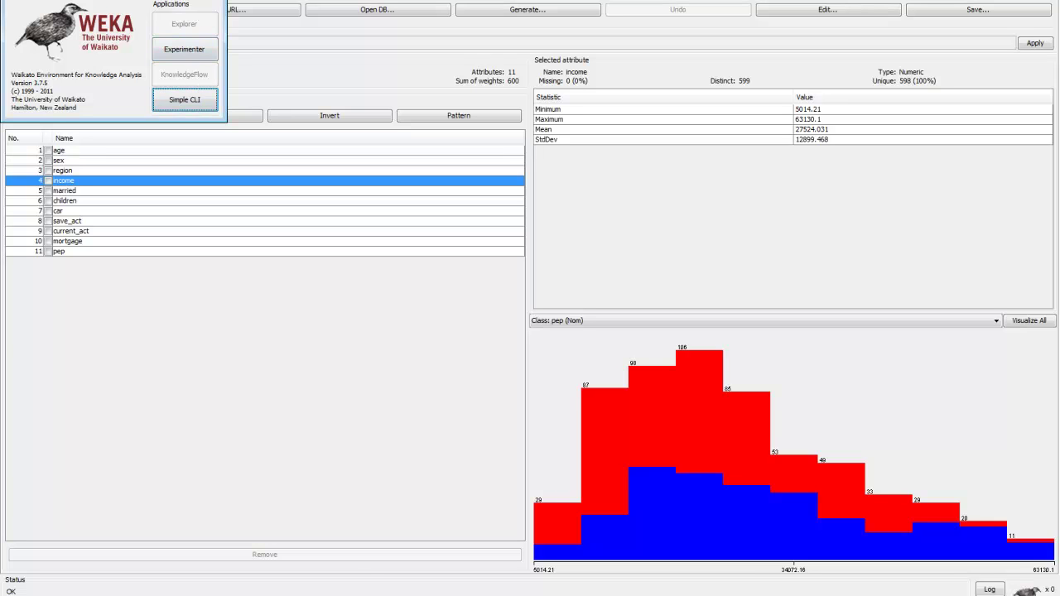
Return to the Explorer and view the sex, pep, age, region, income, married and children distributions.
click(111, 146)
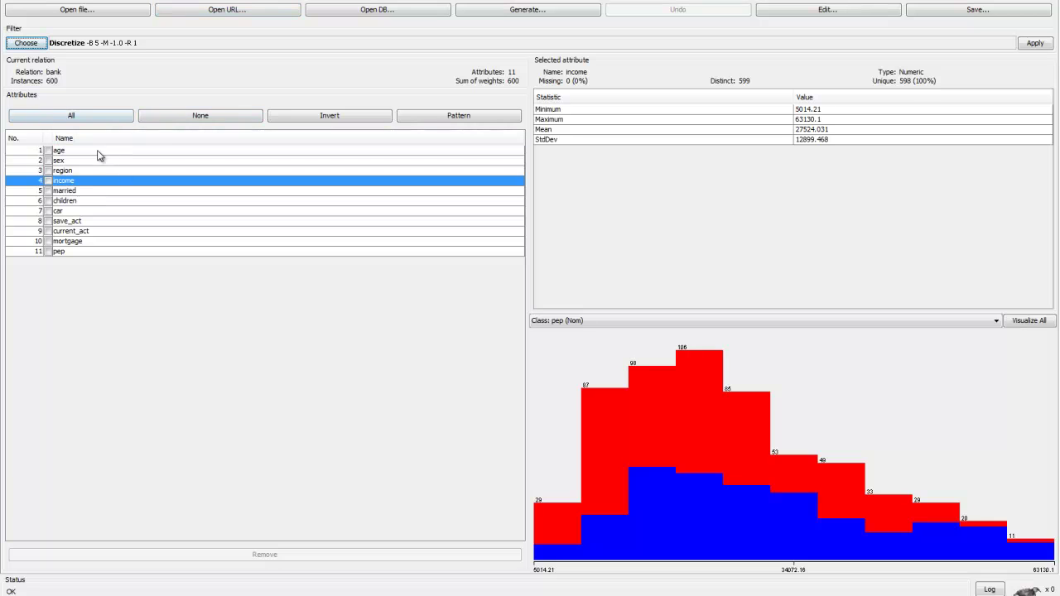
click(84, 160)
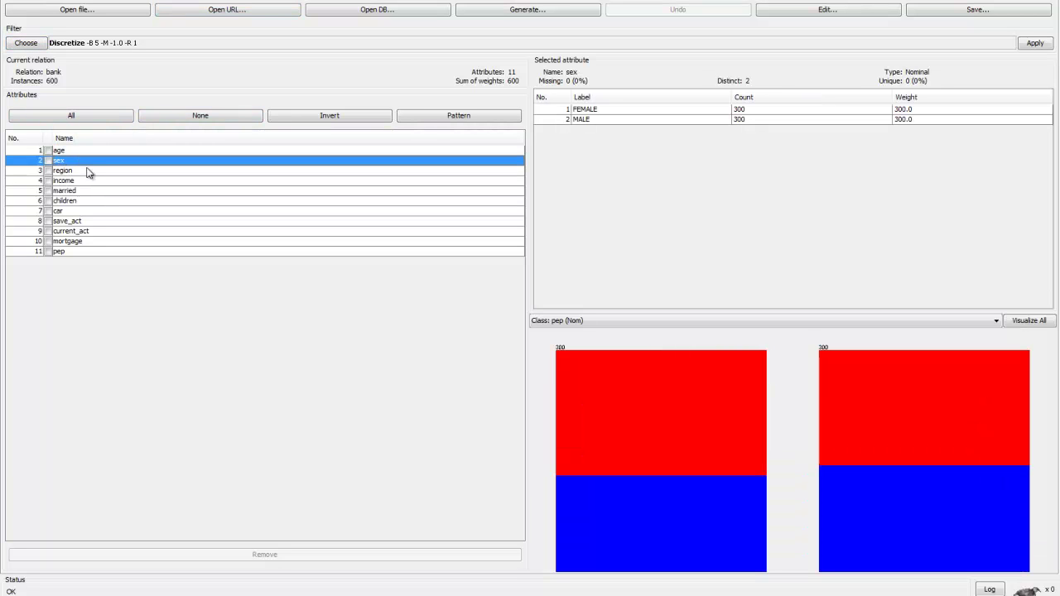
click(83, 251)
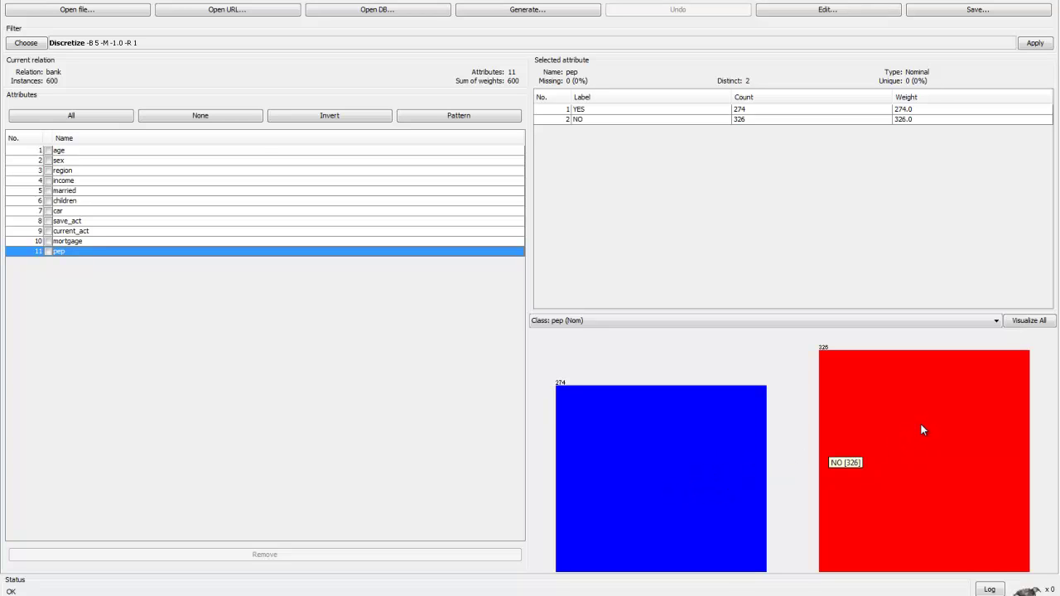
click(71, 153)
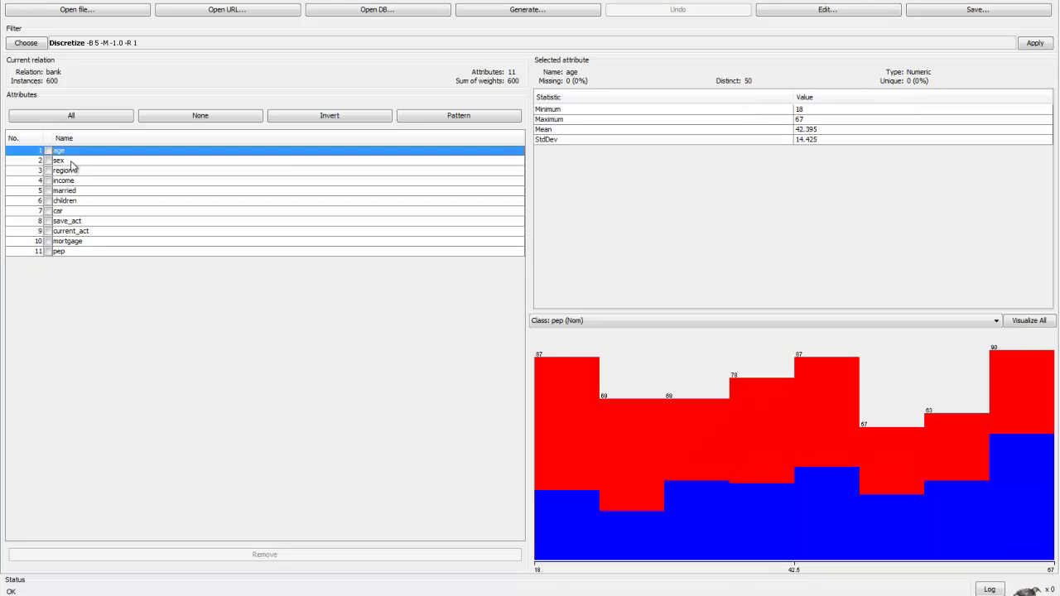
click(72, 162)
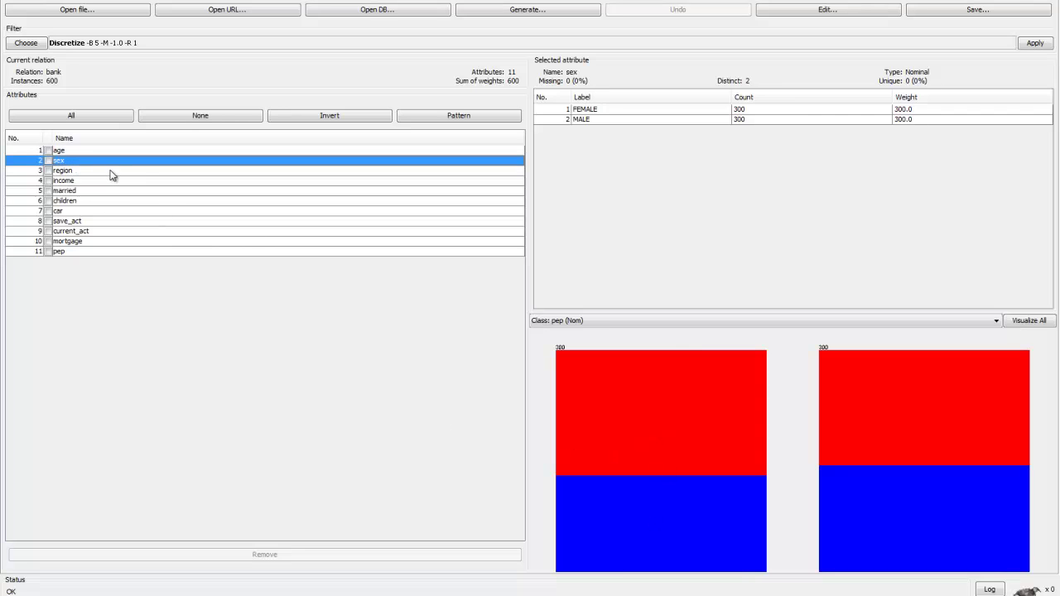
click(111, 173)
click(110, 182)
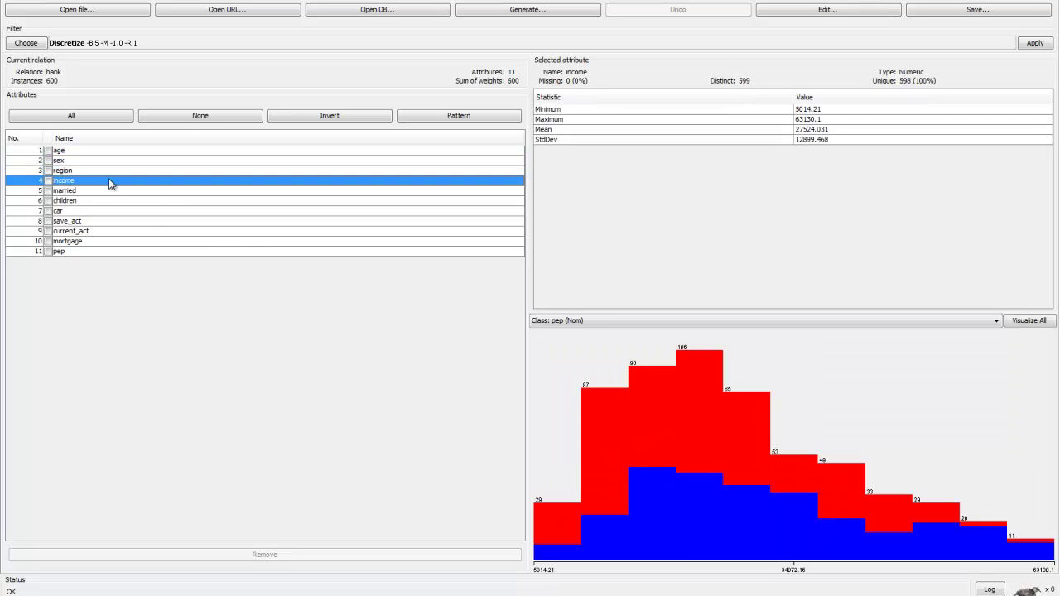
click(109, 192)
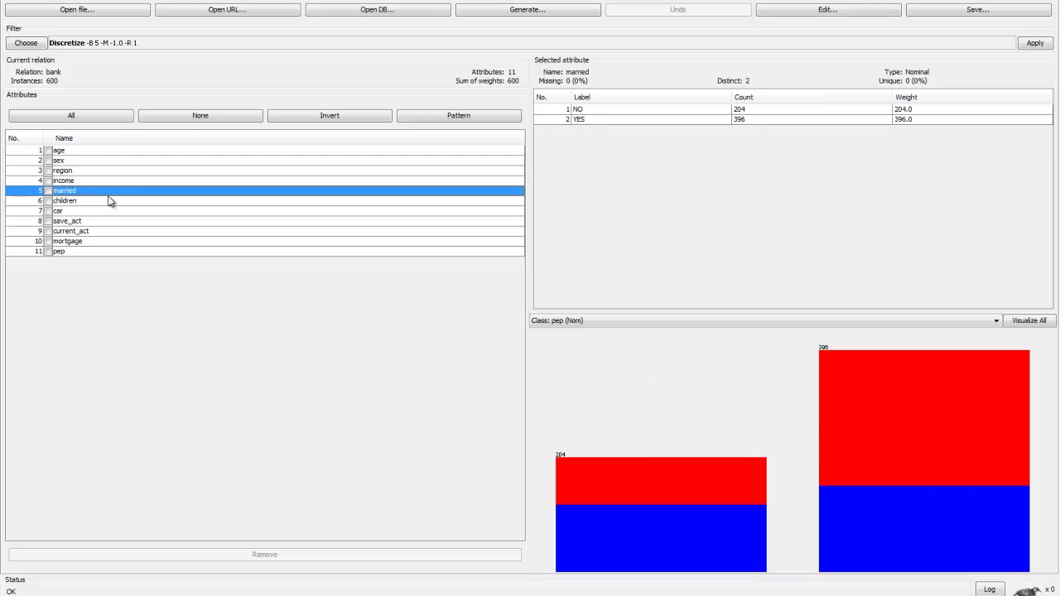
click(110, 203)
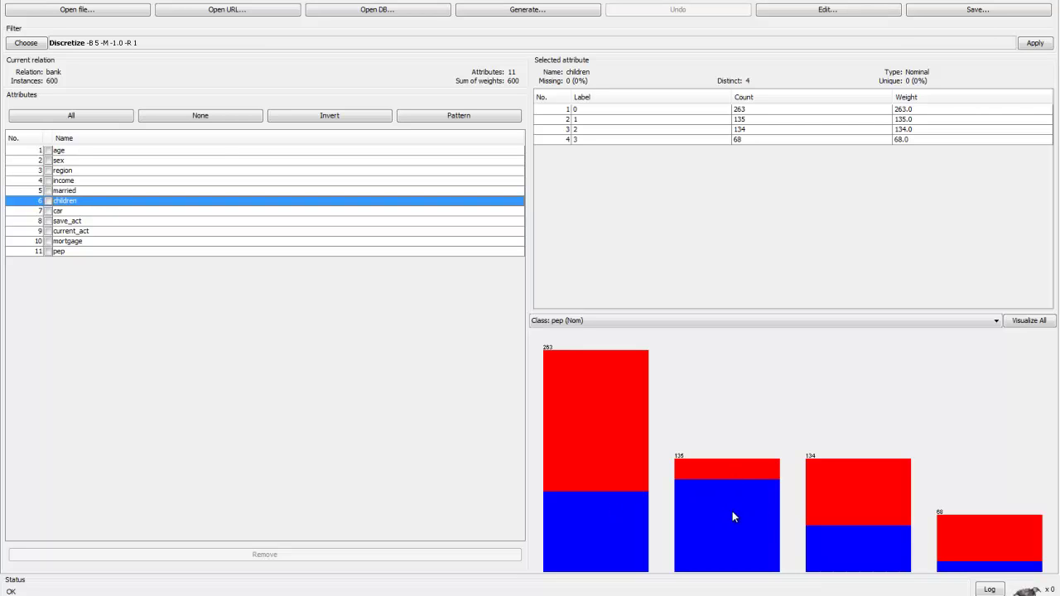
Recheck pep and children, then view car and current_act, ending on age (numeric, 18–67).
click(105, 253)
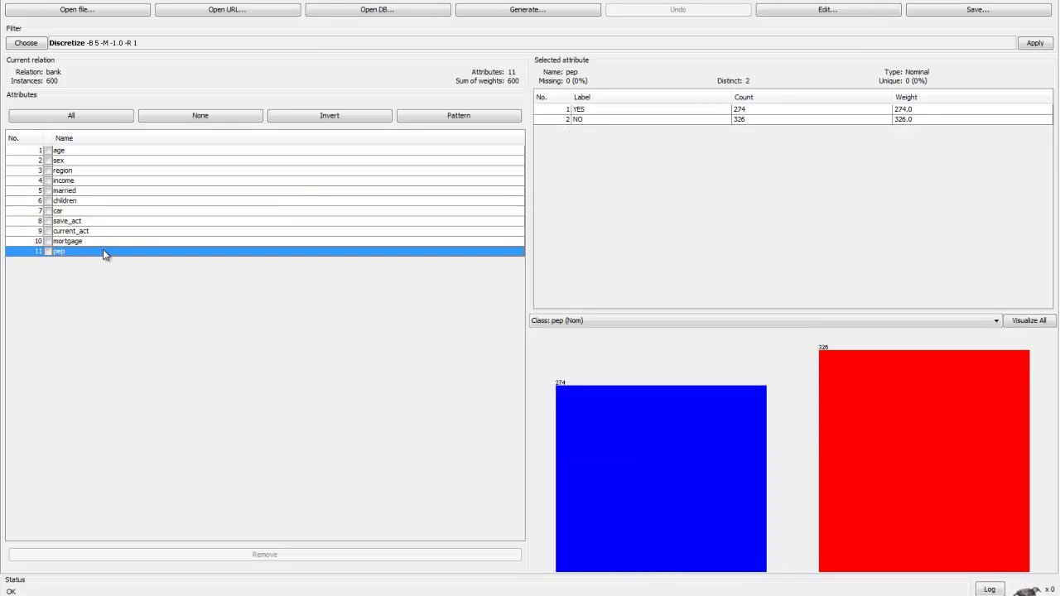
click(81, 203)
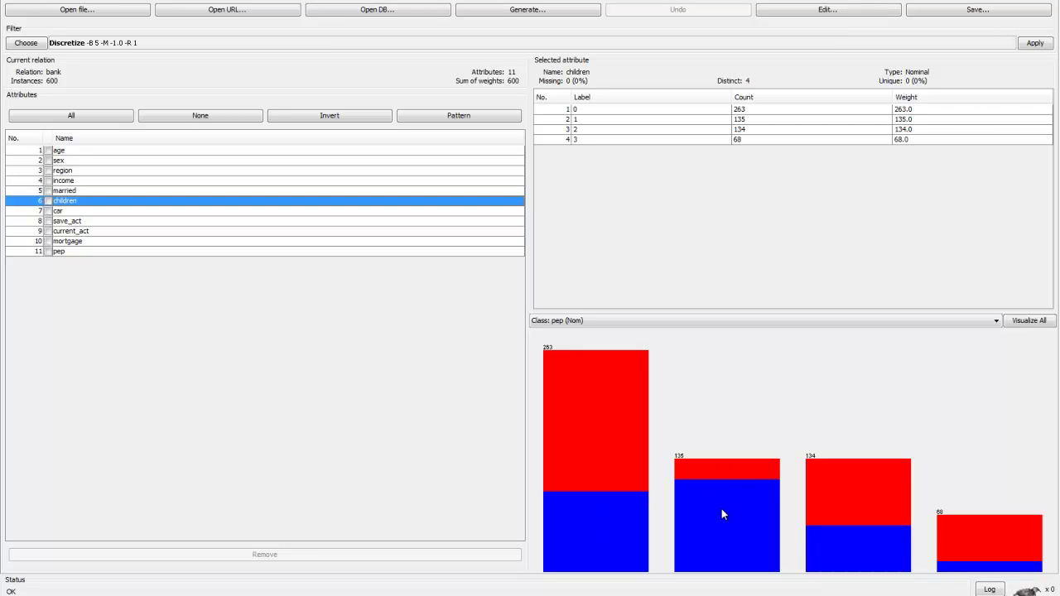
mouse_move(721, 509)
click(58, 212)
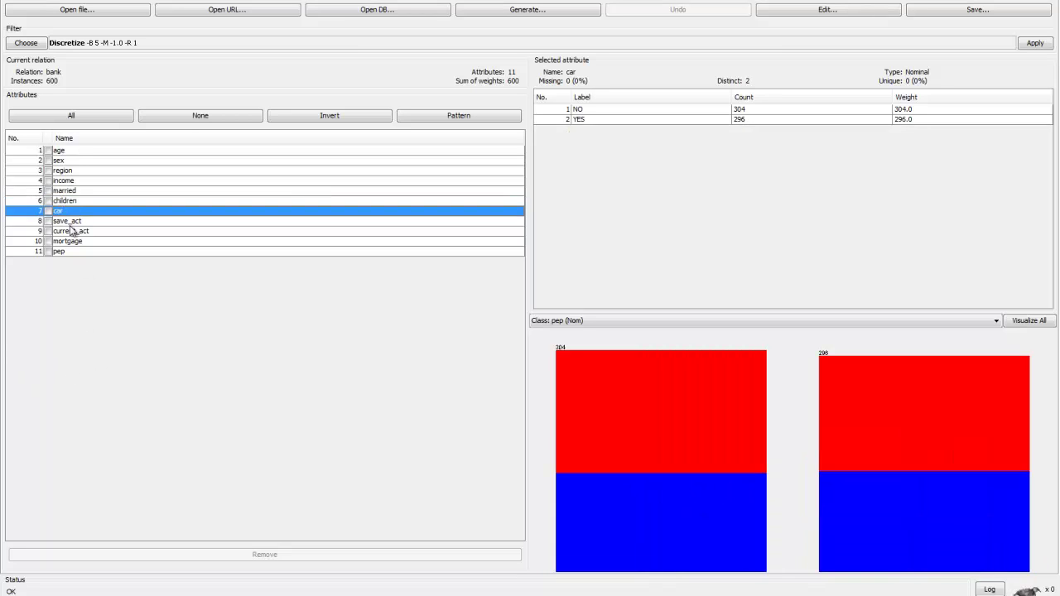
click(77, 232)
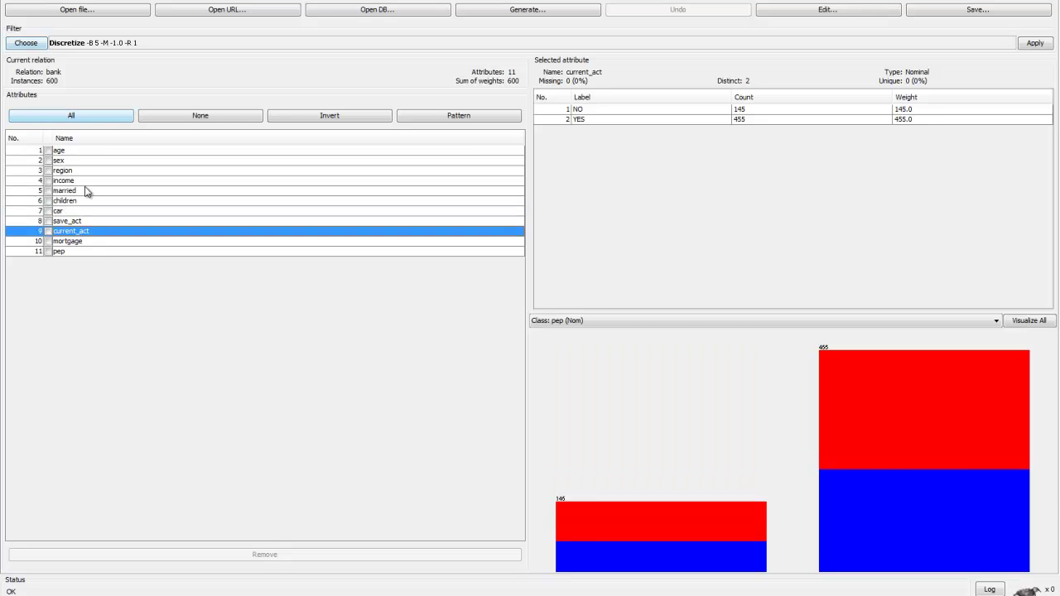
click(69, 151)
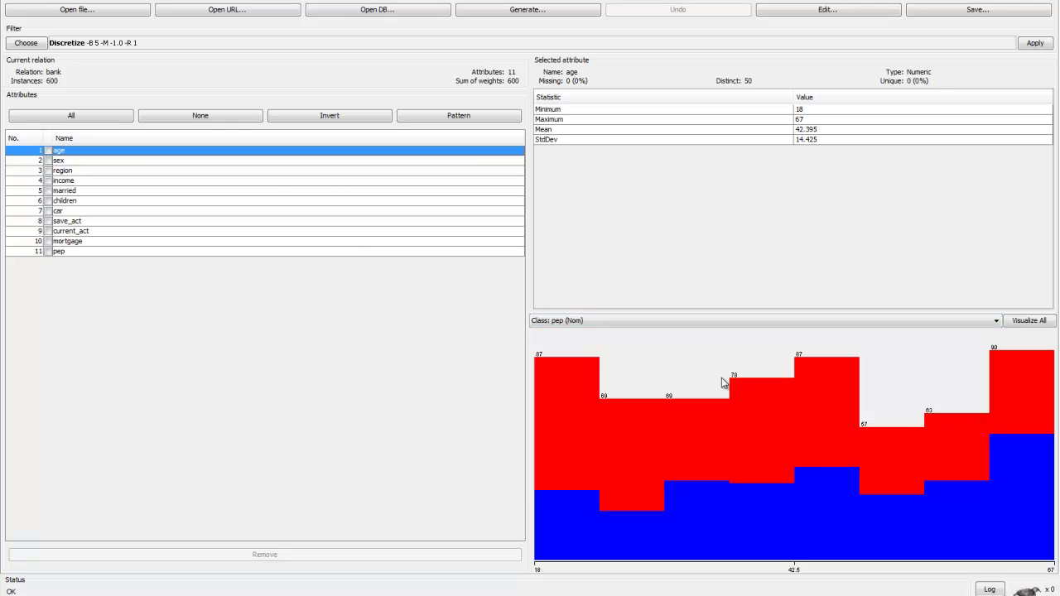
Choose the Discretize filter for attribute 1 with 5 bins and set findNumBins to True.
click(39, 46)
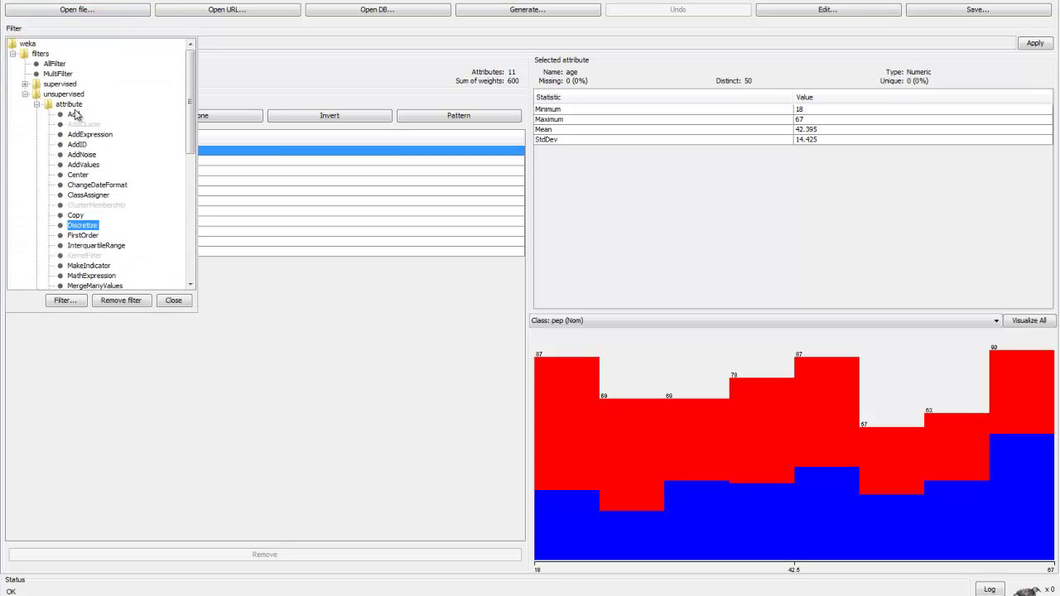
click(80, 230)
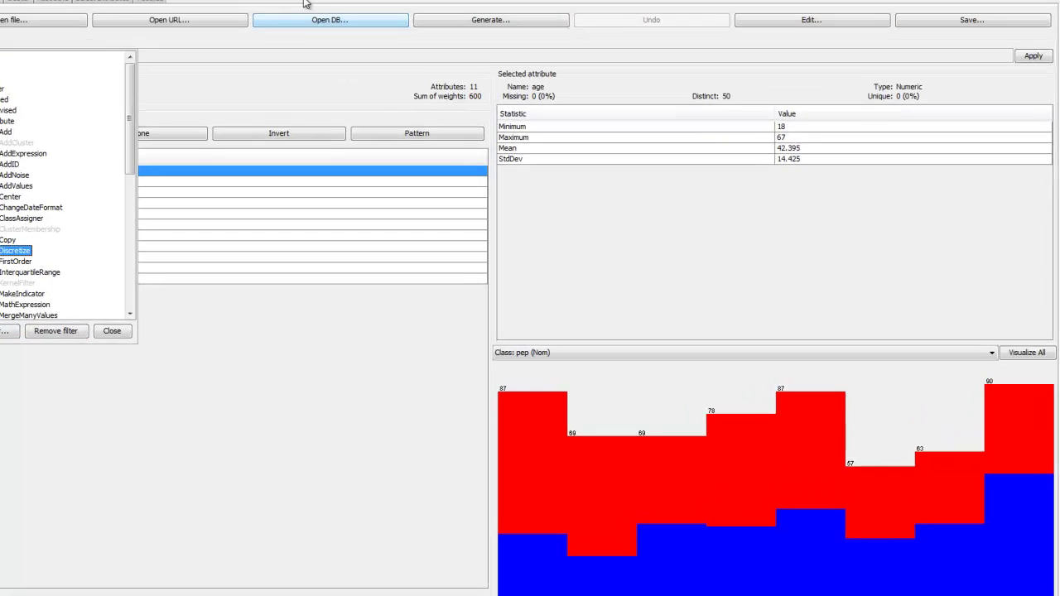
click(273, 43)
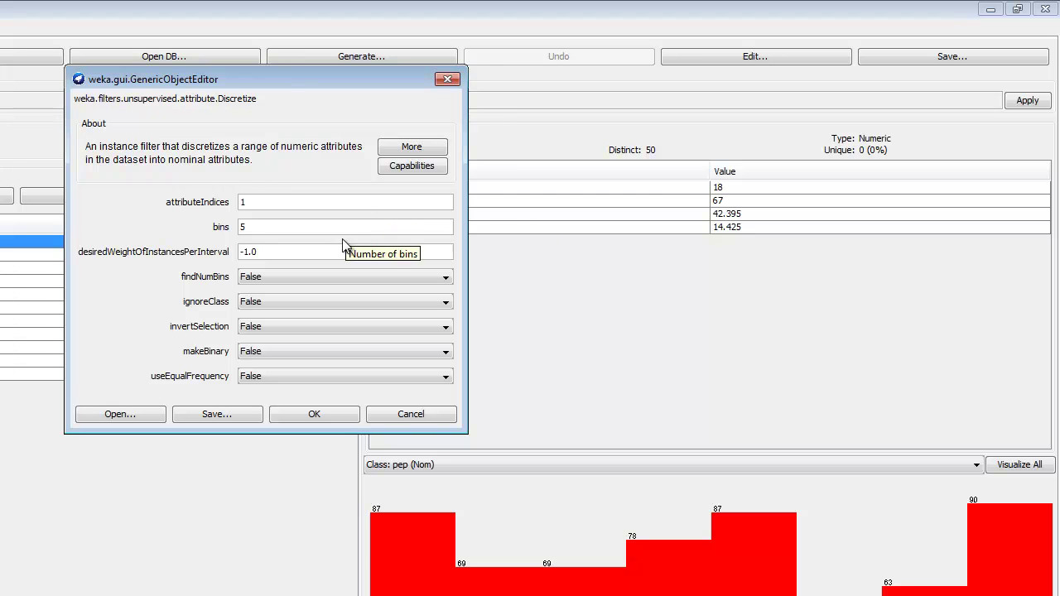
click(424, 148)
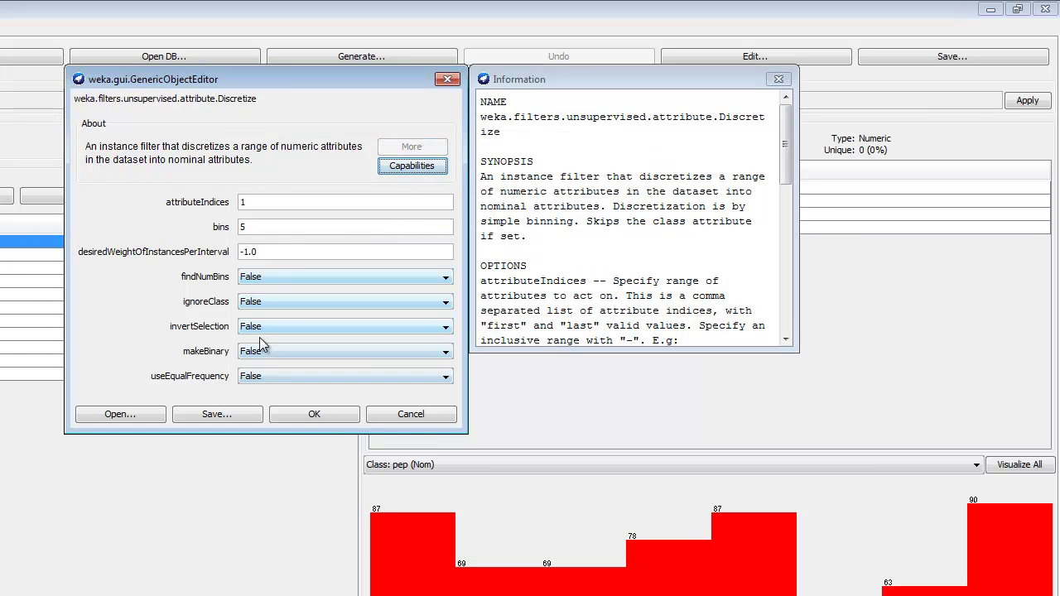
click(246, 207)
click(280, 281)
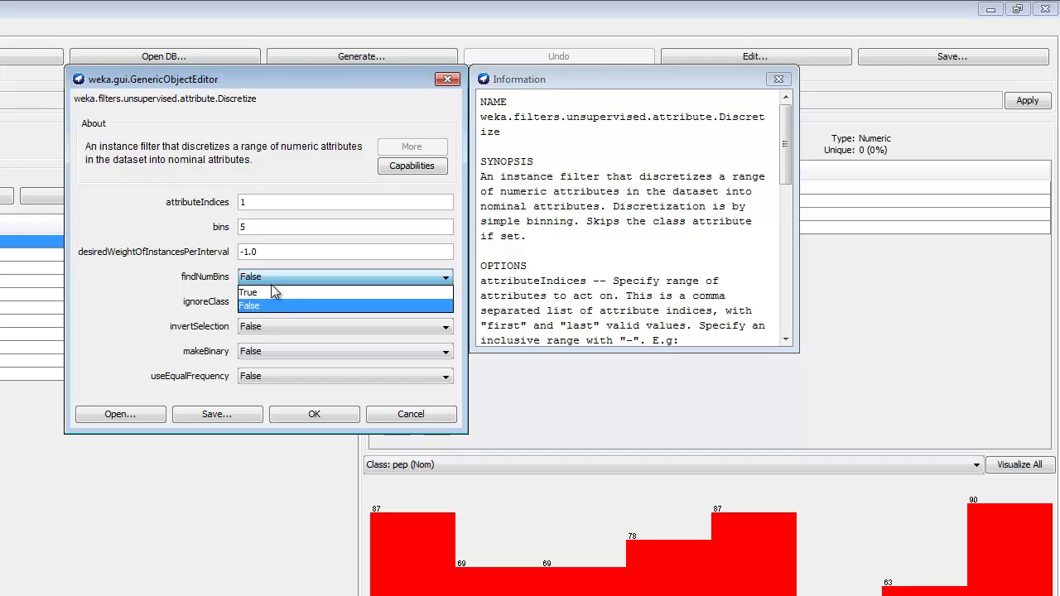
click(266, 292)
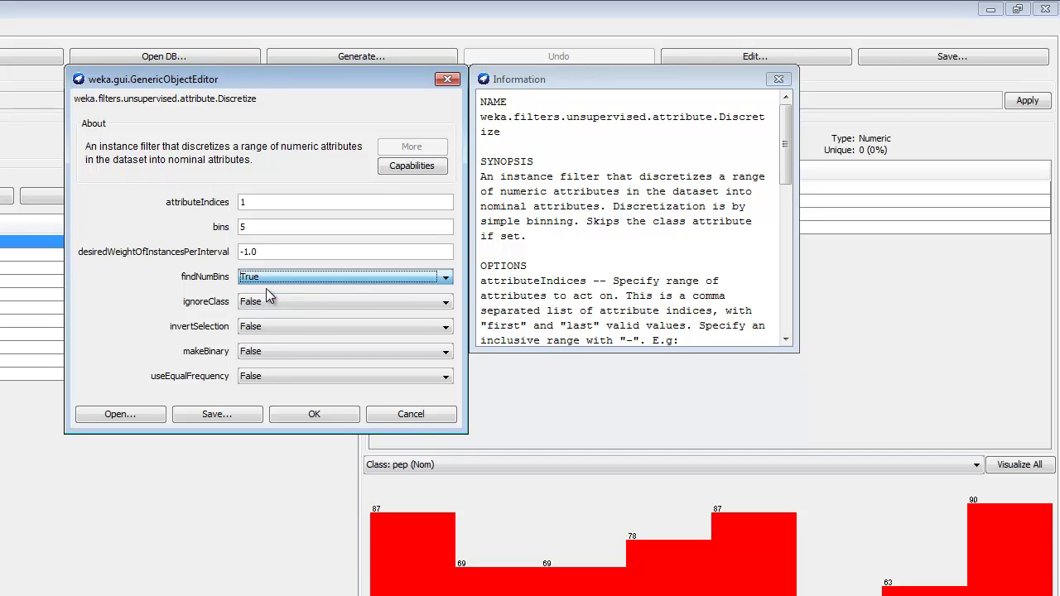
click(262, 227)
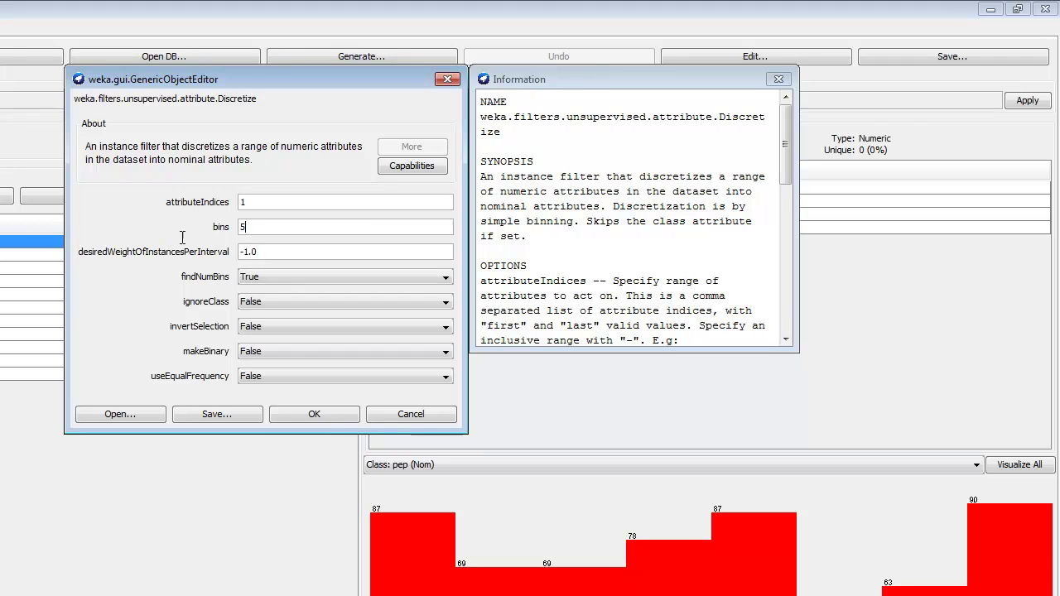
click(321, 416)
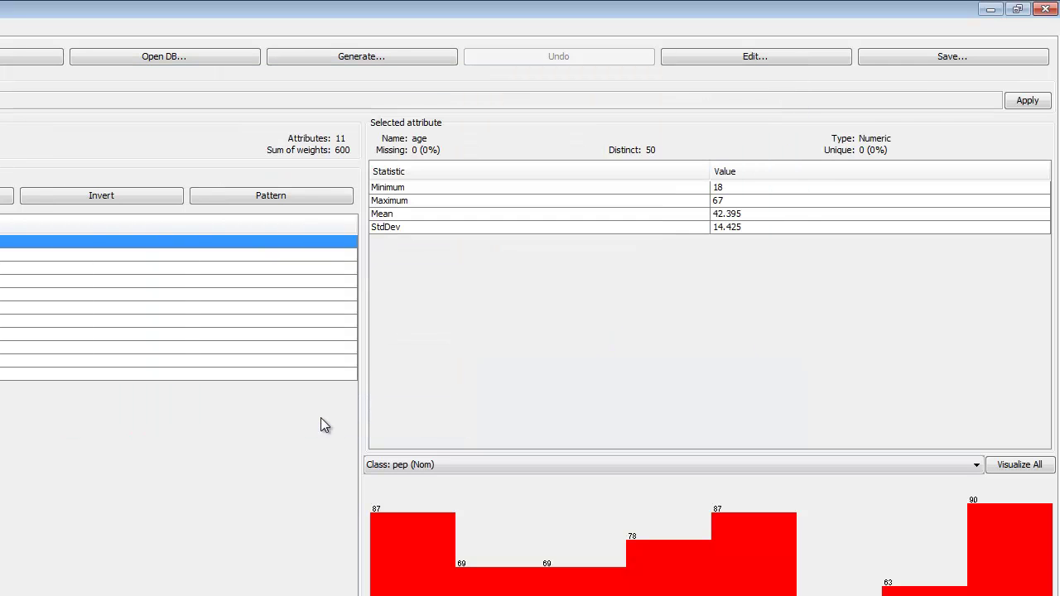
Undo the discretization and reapply Discretize with findNumBins and ignoreClass False, making age 5 nominal bins.
click(1027, 102)
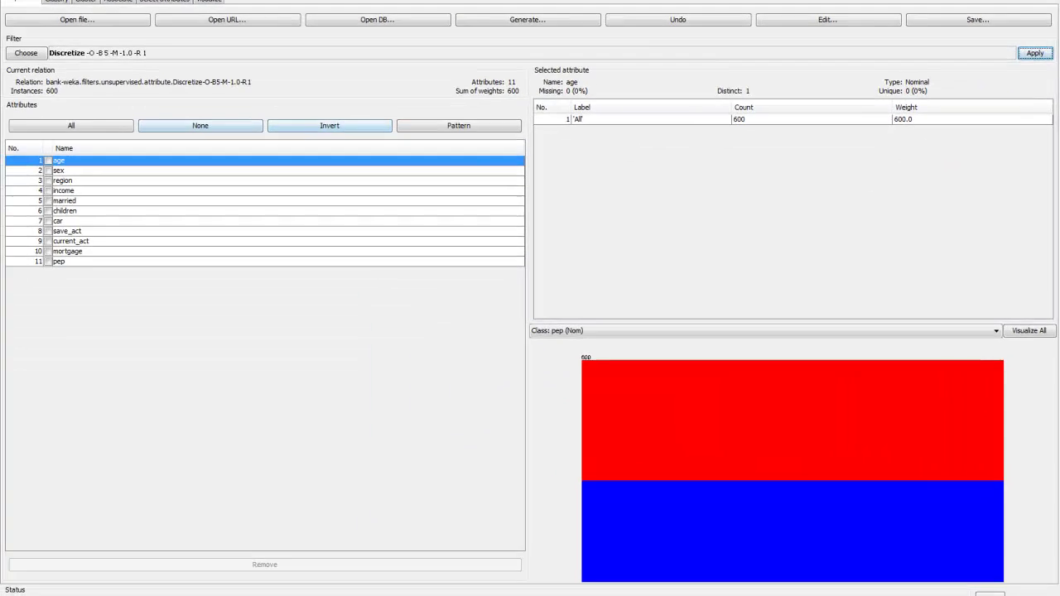
click(683, 23)
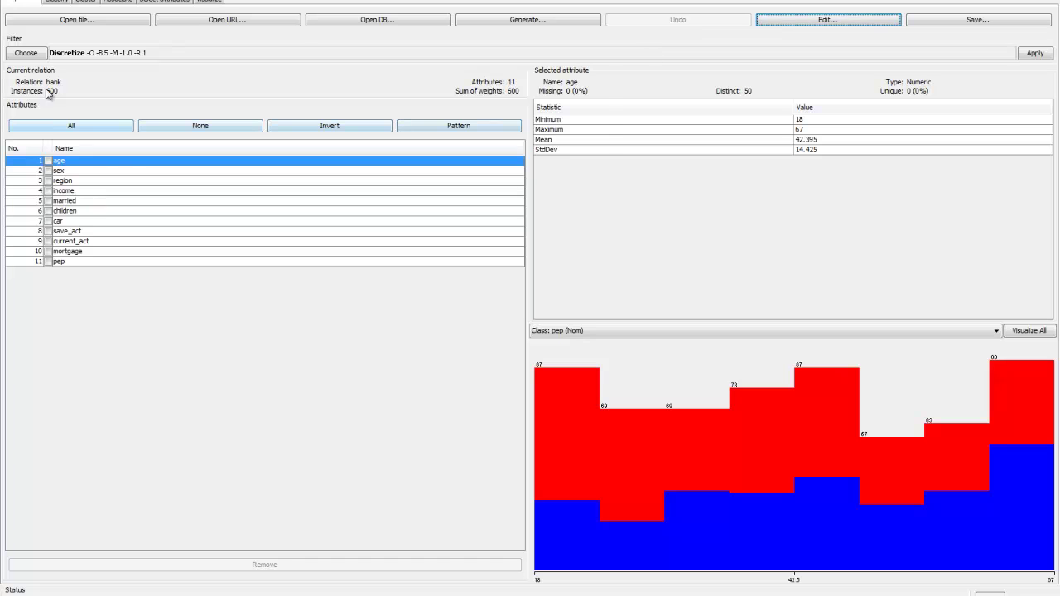
click(125, 55)
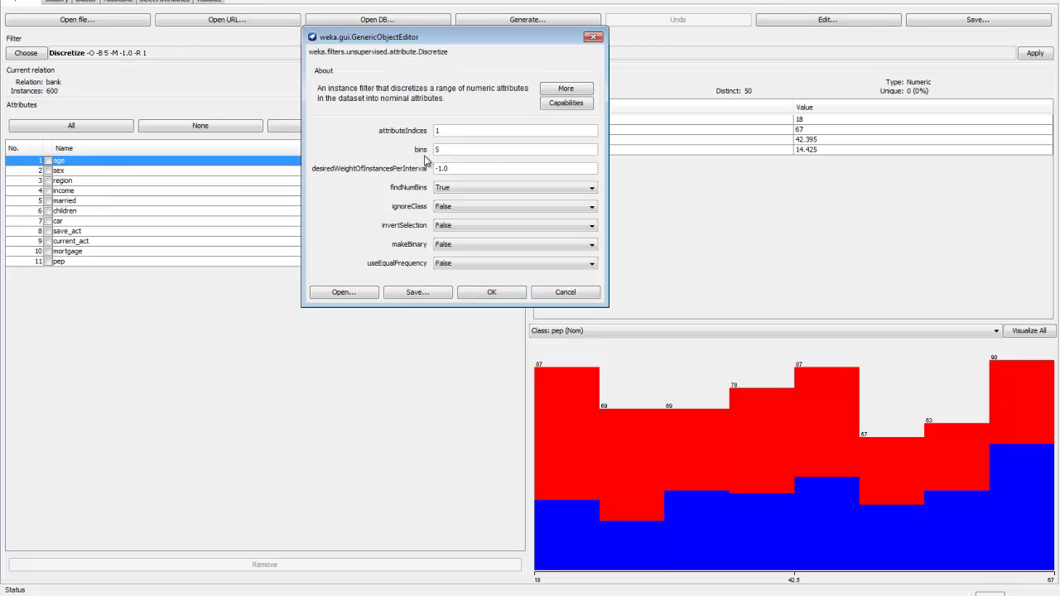
click(471, 190)
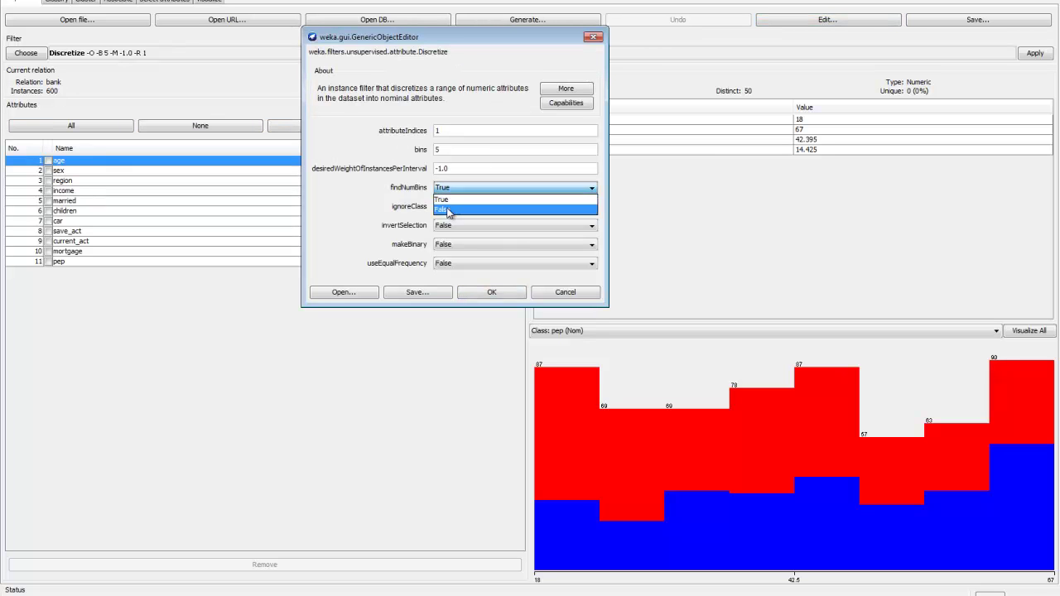
click(450, 209)
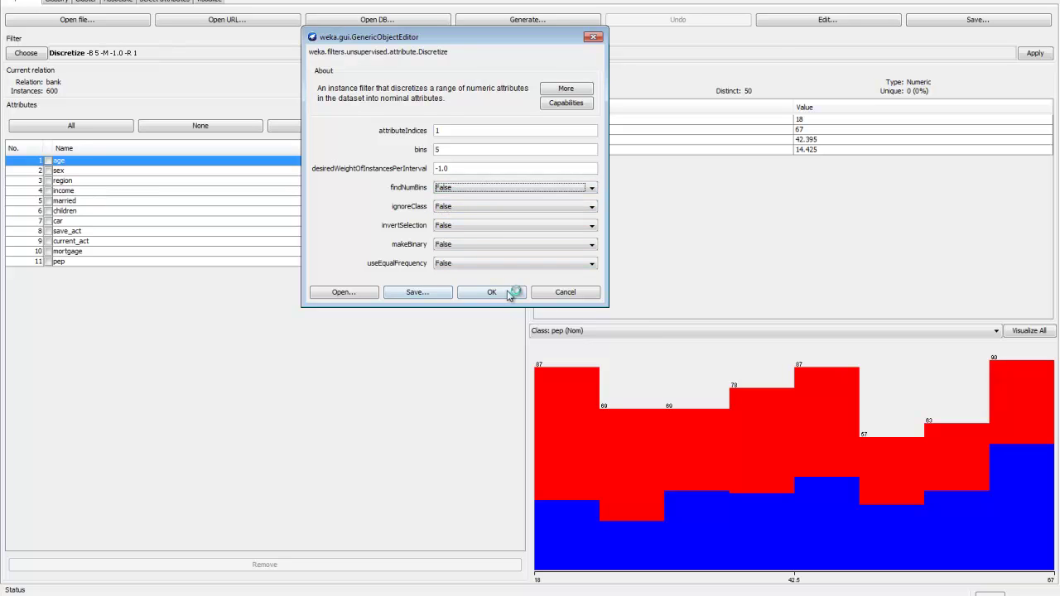
click(489, 213)
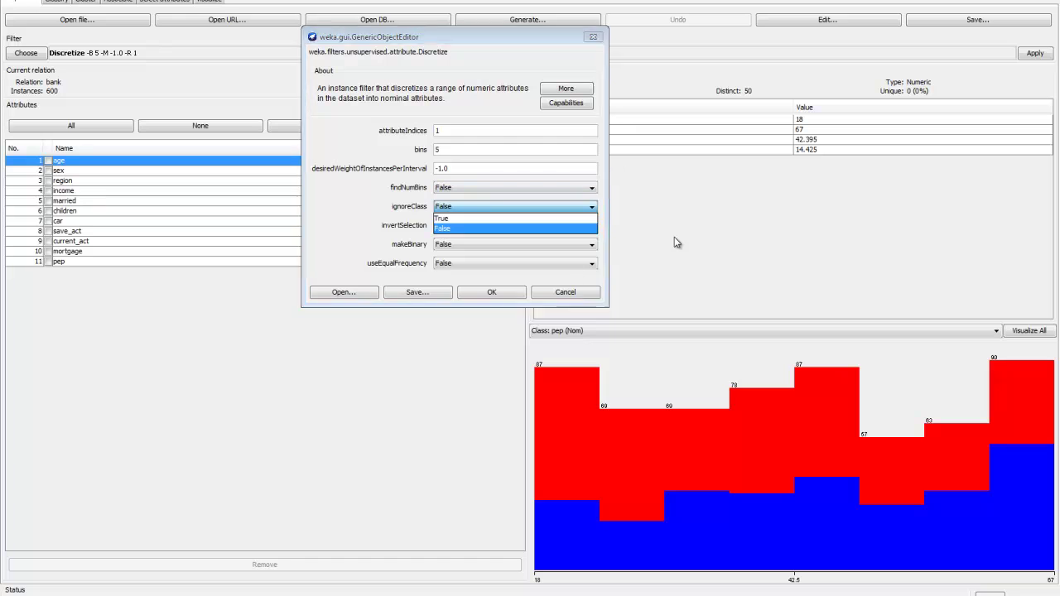
click(503, 302)
click(501, 300)
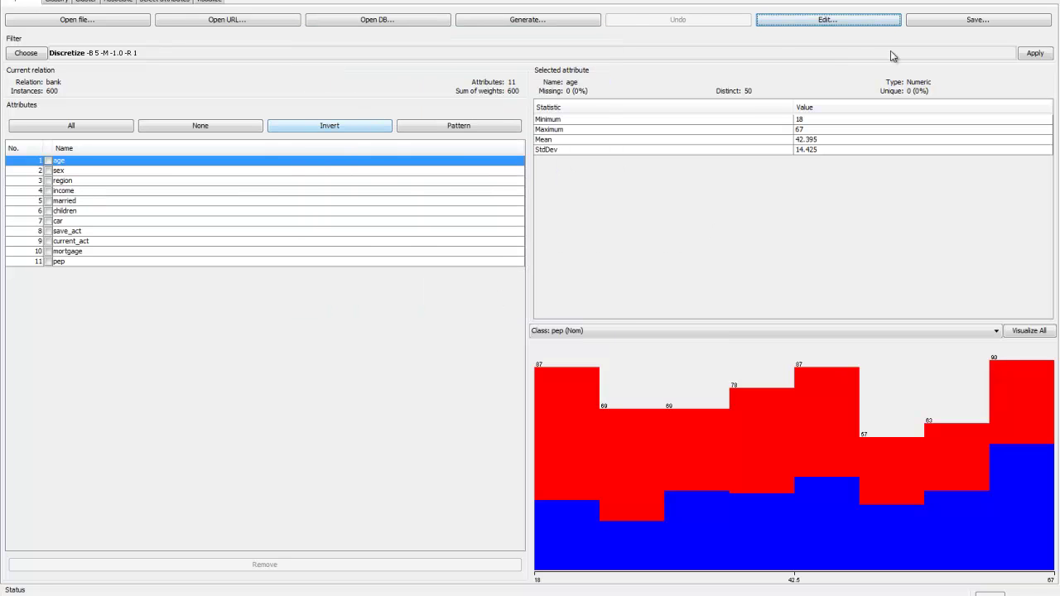
click(1042, 55)
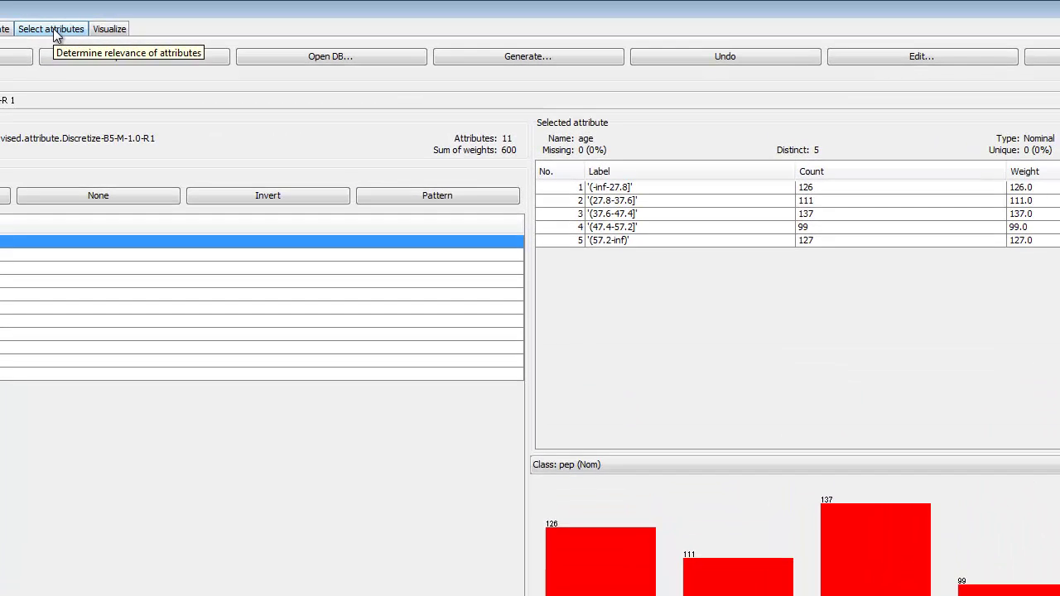
Run CfsSubsetEval with BestFirst, selecting income, married and children (merit 0.099).
click(166, 2)
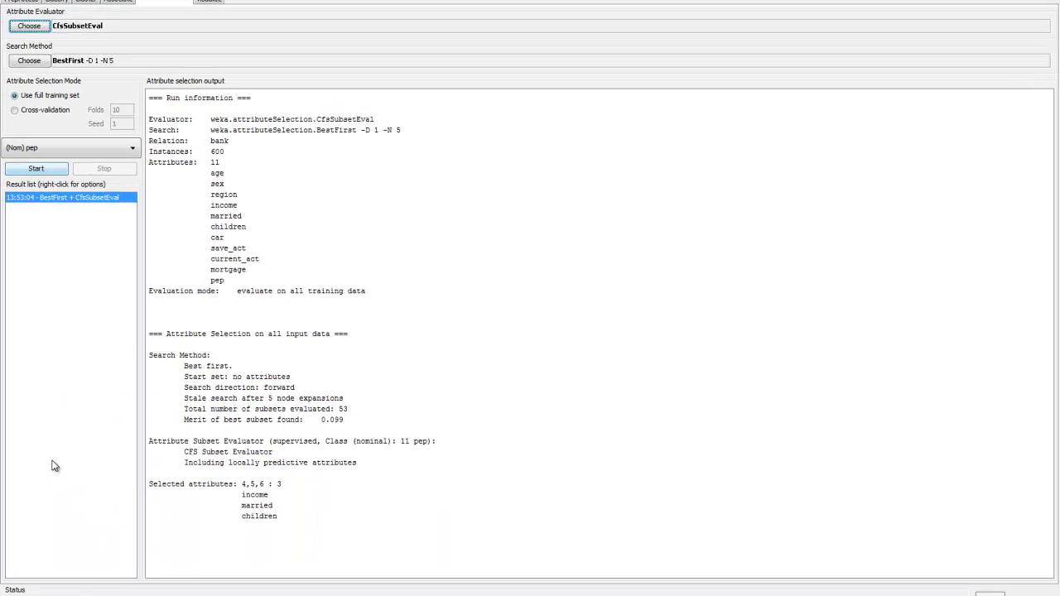
click(45, 170)
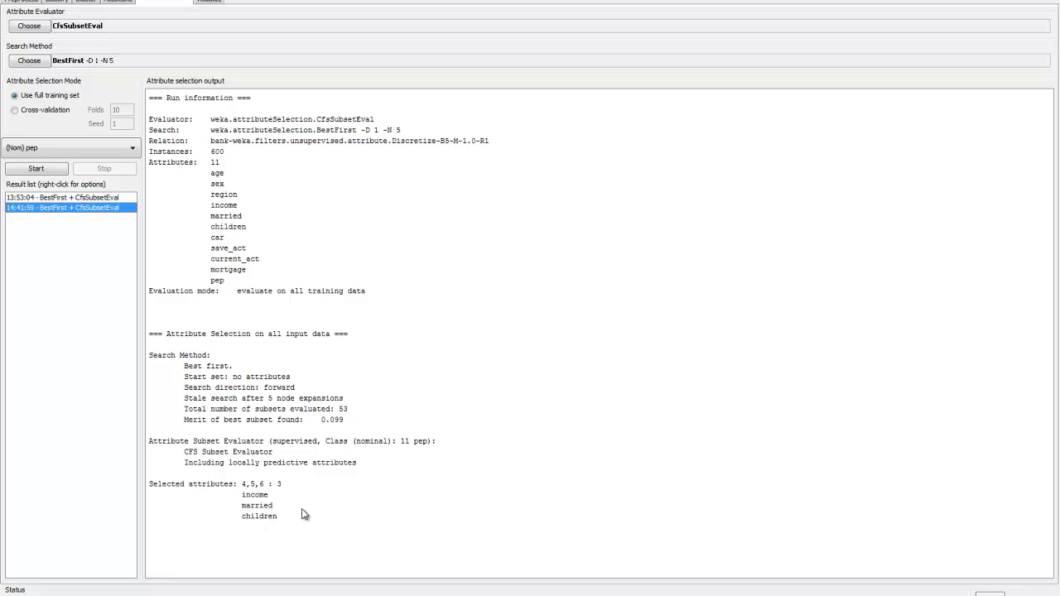
click(38, 30)
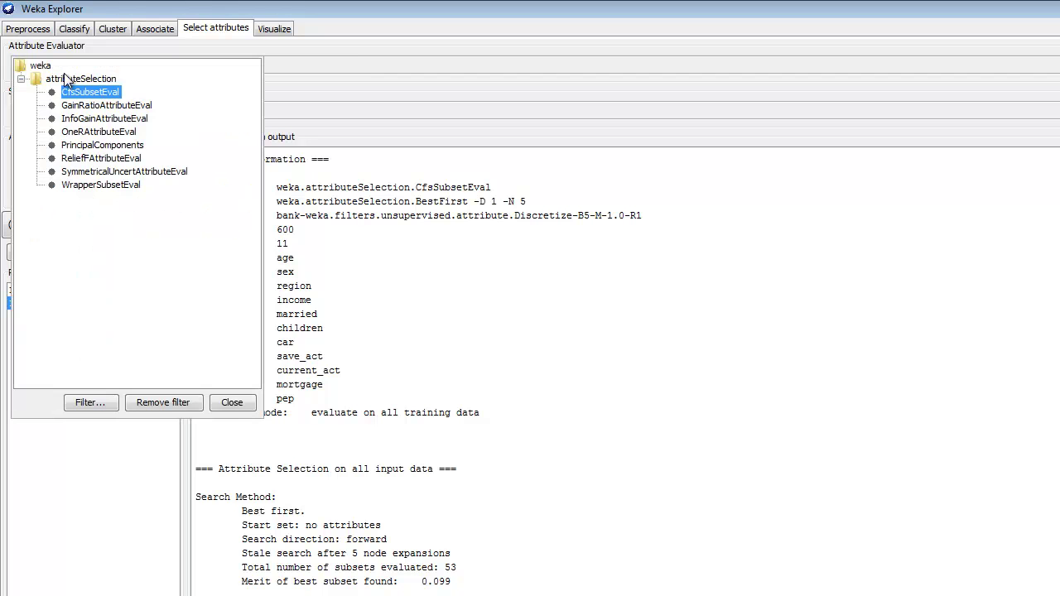
Run InfoGainAttributeEval with the Ranker search, producing a ranking headed by children.
click(97, 121)
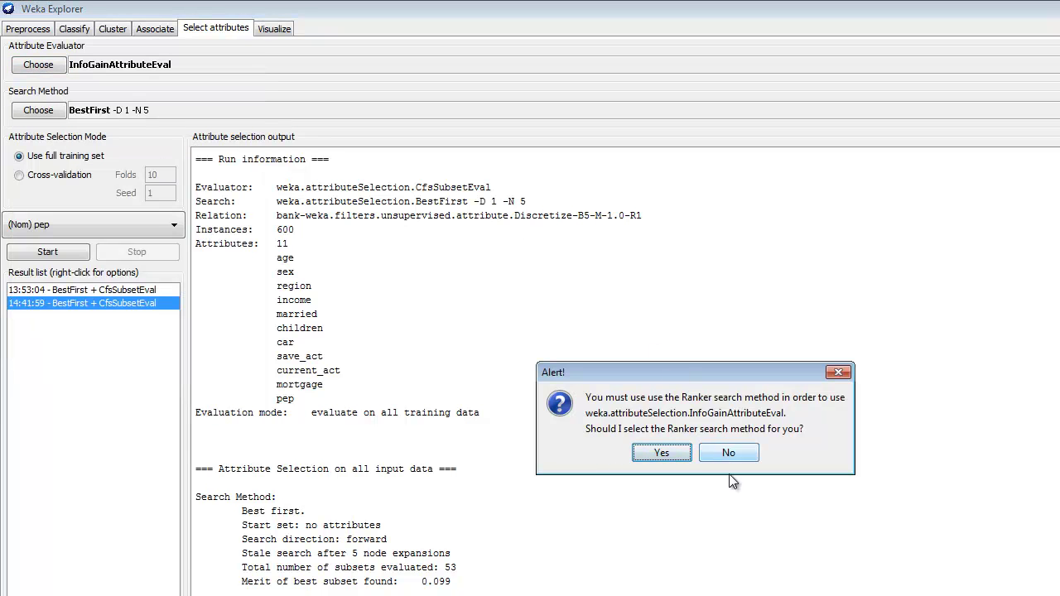
click(656, 457)
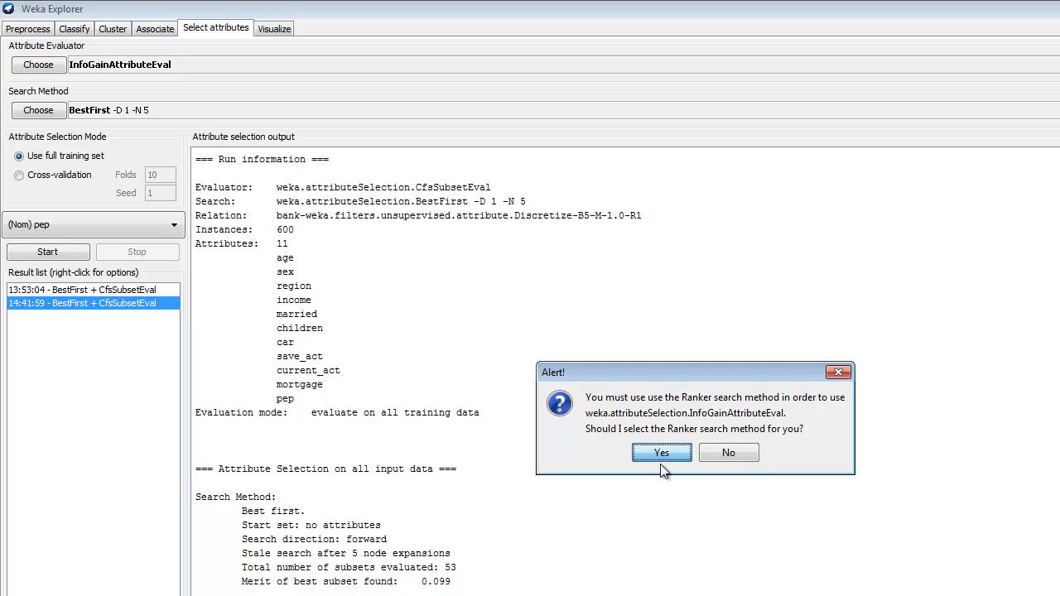
click(666, 457)
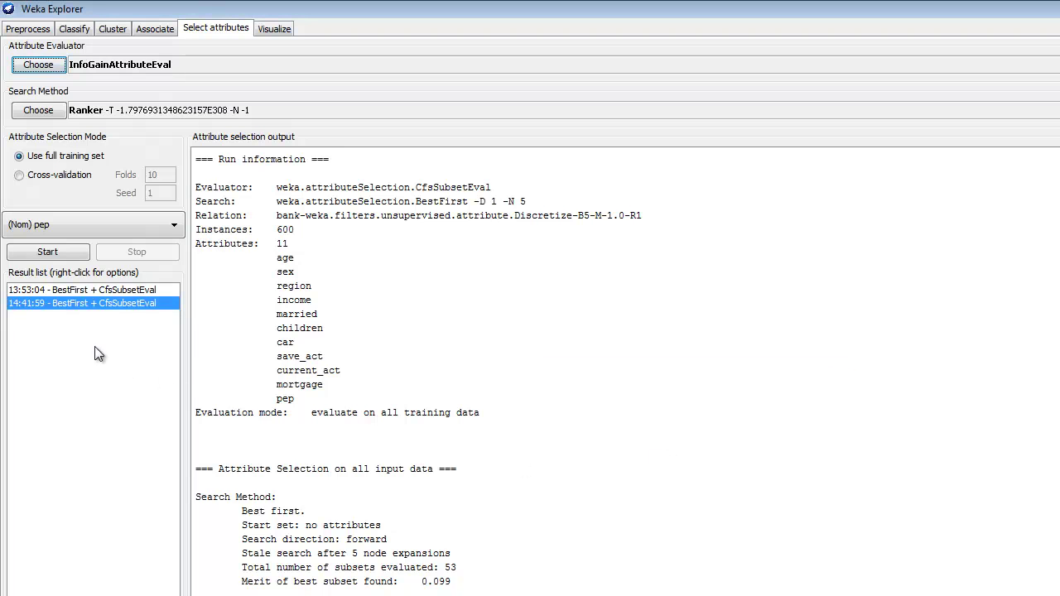
click(50, 252)
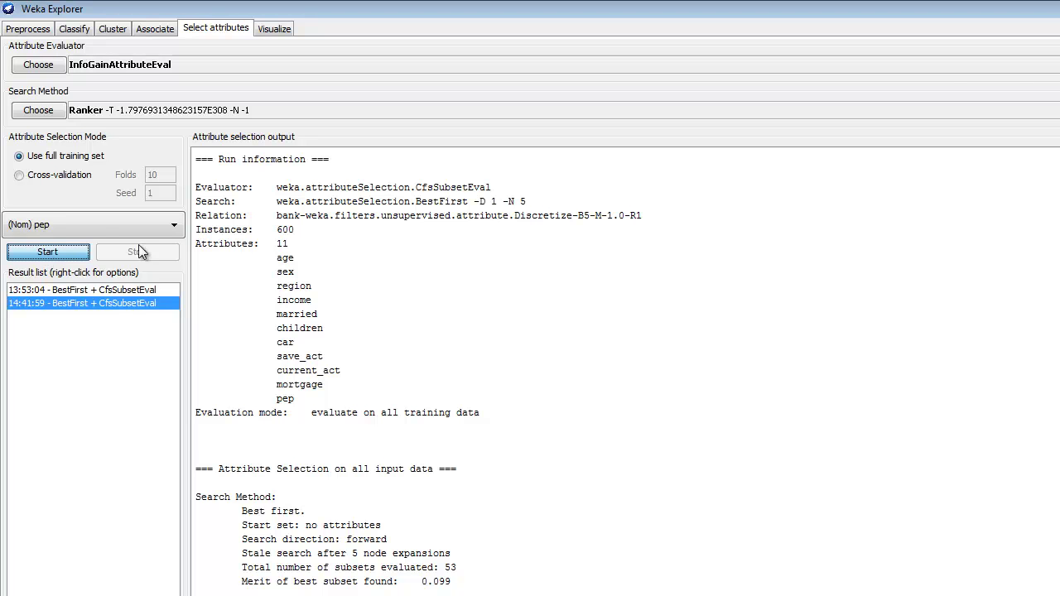
click(65, 255)
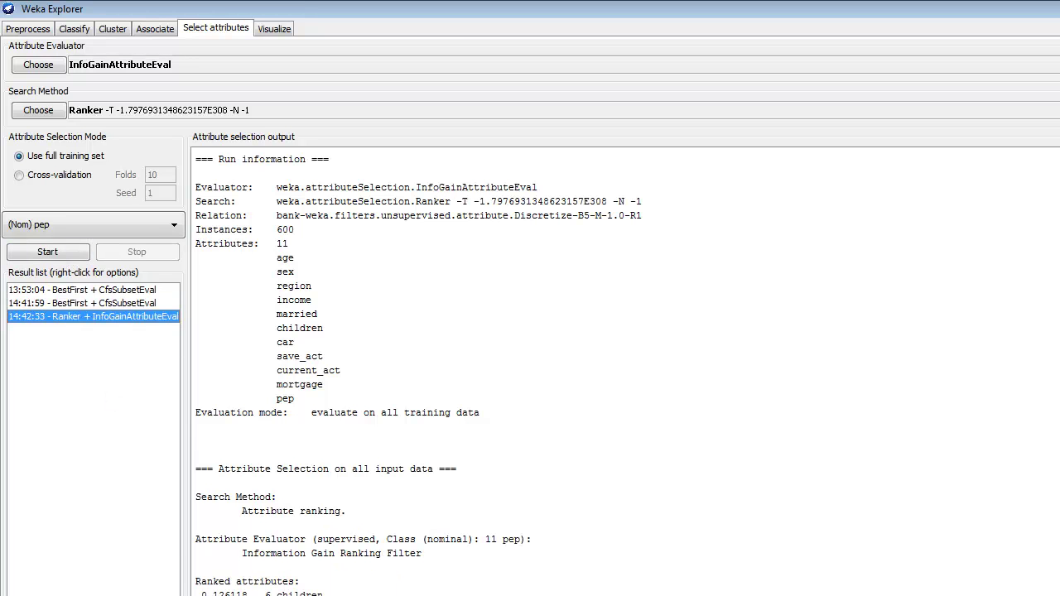
right_click(123, 318)
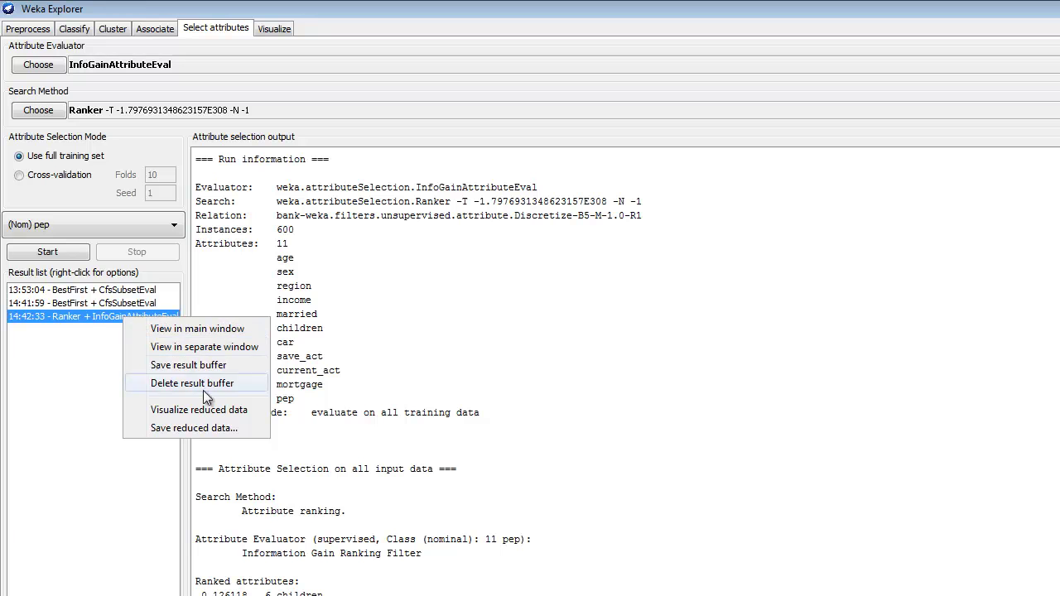
click(200, 427)
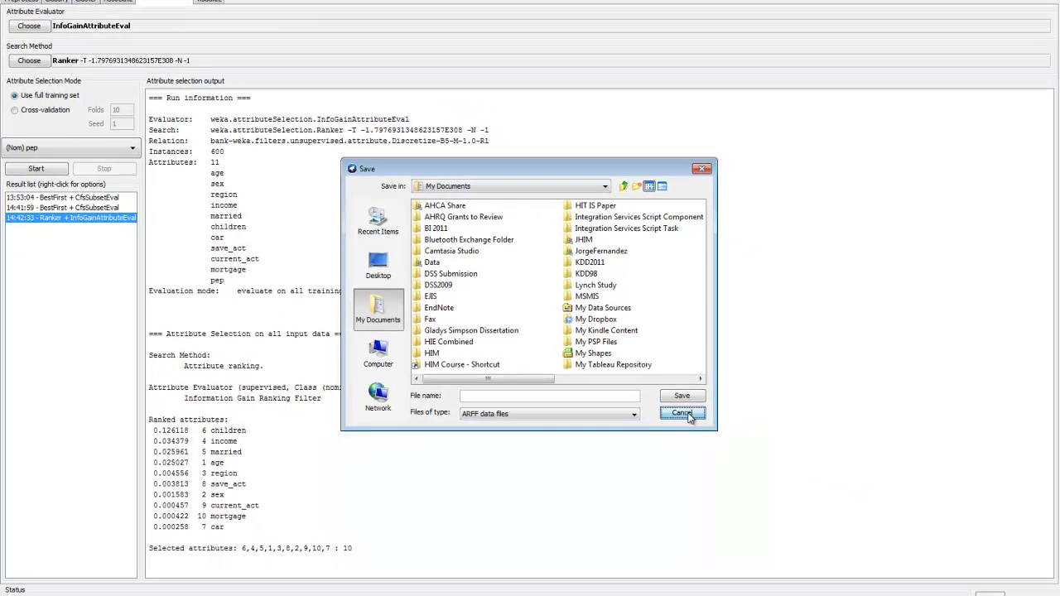
click(899, 573)
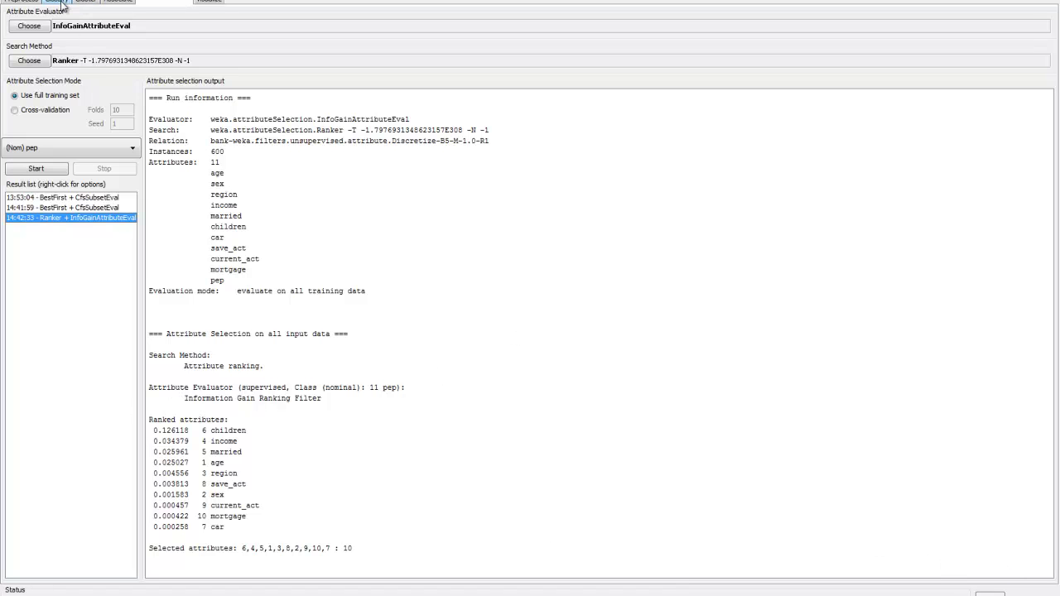
Choose VotedPerceptron from the functions classifiers on the Classify tab.
click(57, 1)
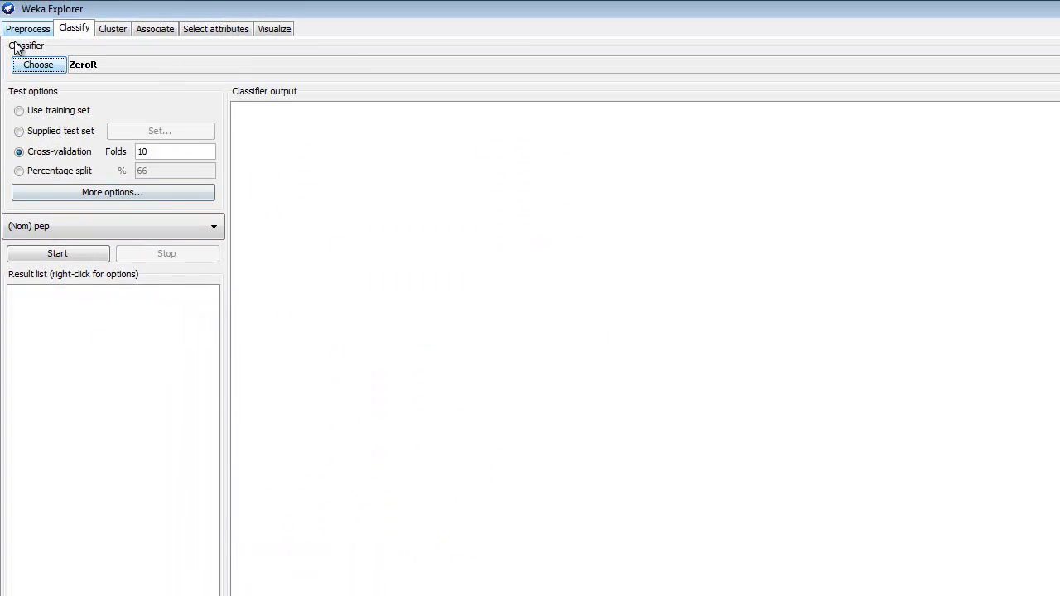
click(52, 68)
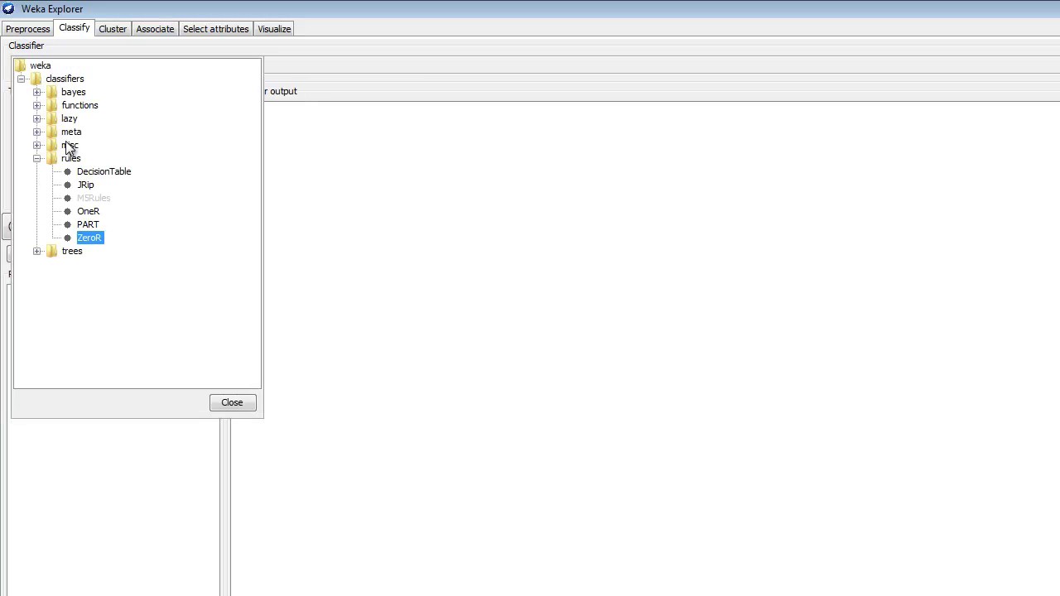
click(37, 105)
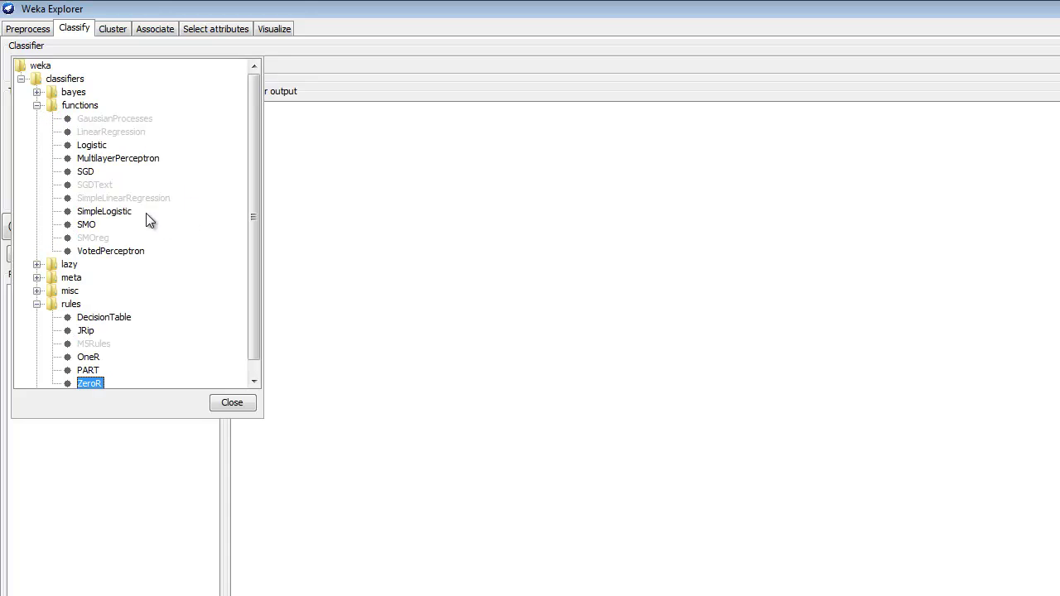
click(111, 252)
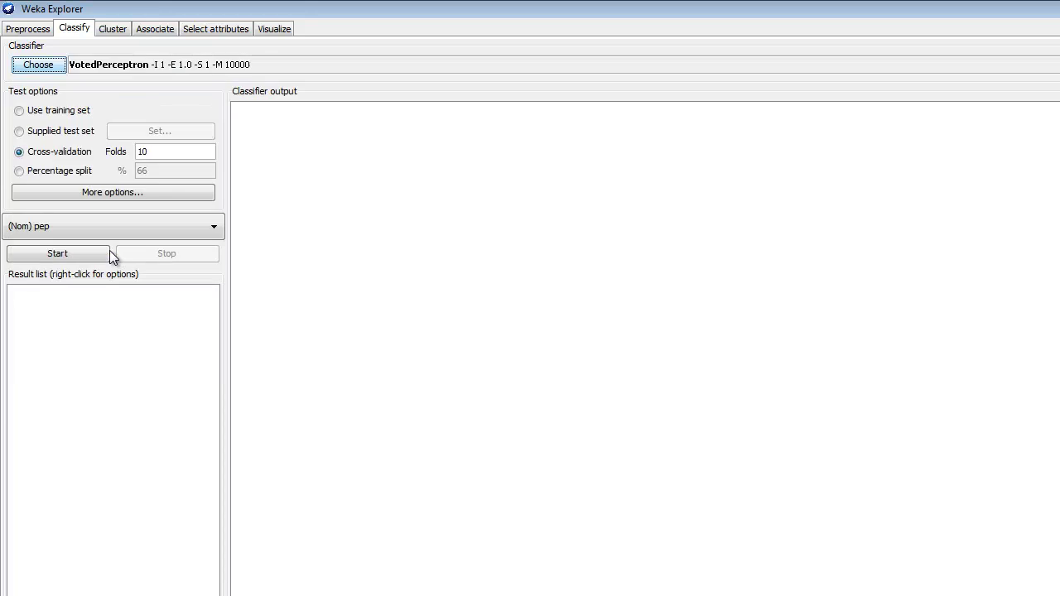
Review VotedPerceptron's description and capabilities, then accept its defaults (-I 1 -E 1.0 -S 1 -M 10000).
click(233, 70)
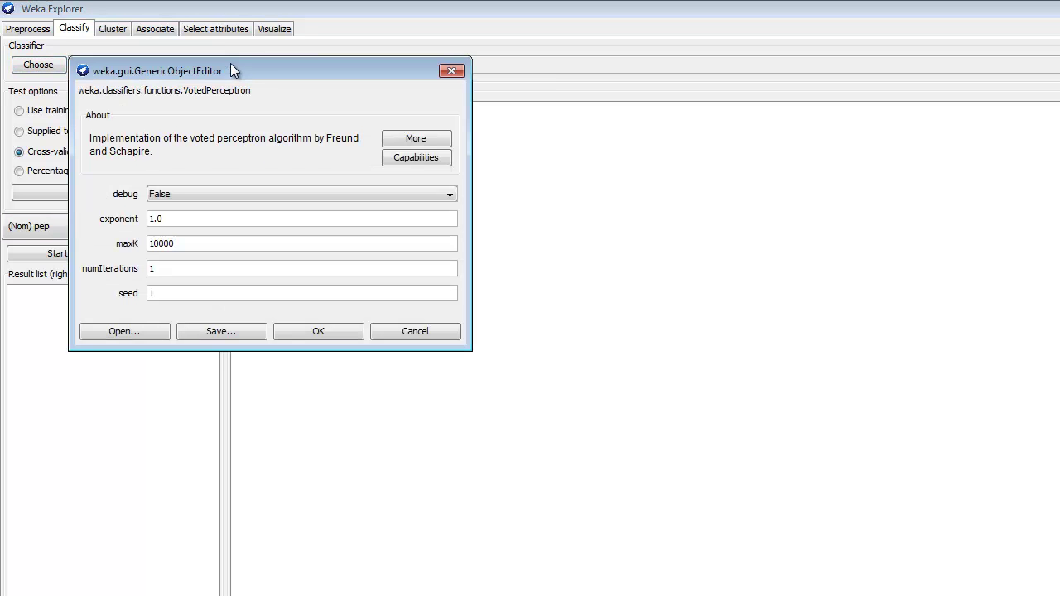
click(421, 139)
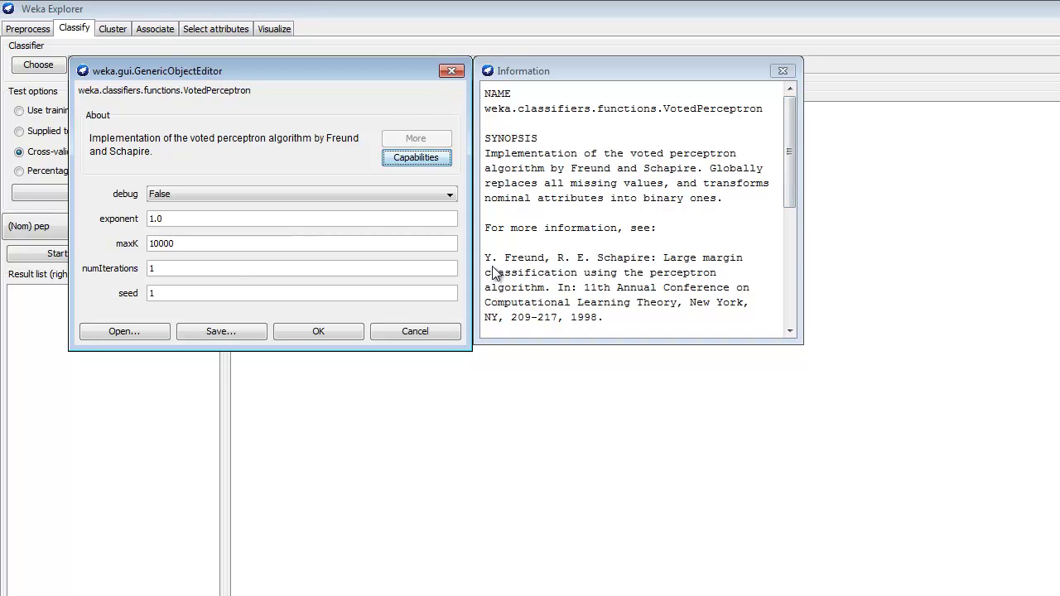
drag(490, 273, 608, 316)
click(712, 224)
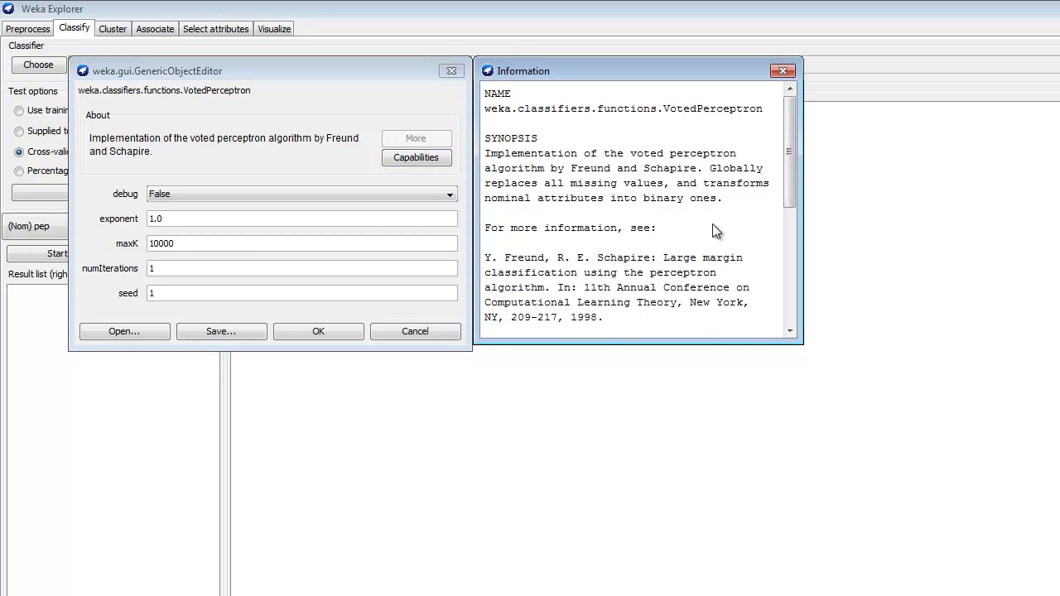
drag(787, 152, 793, 158)
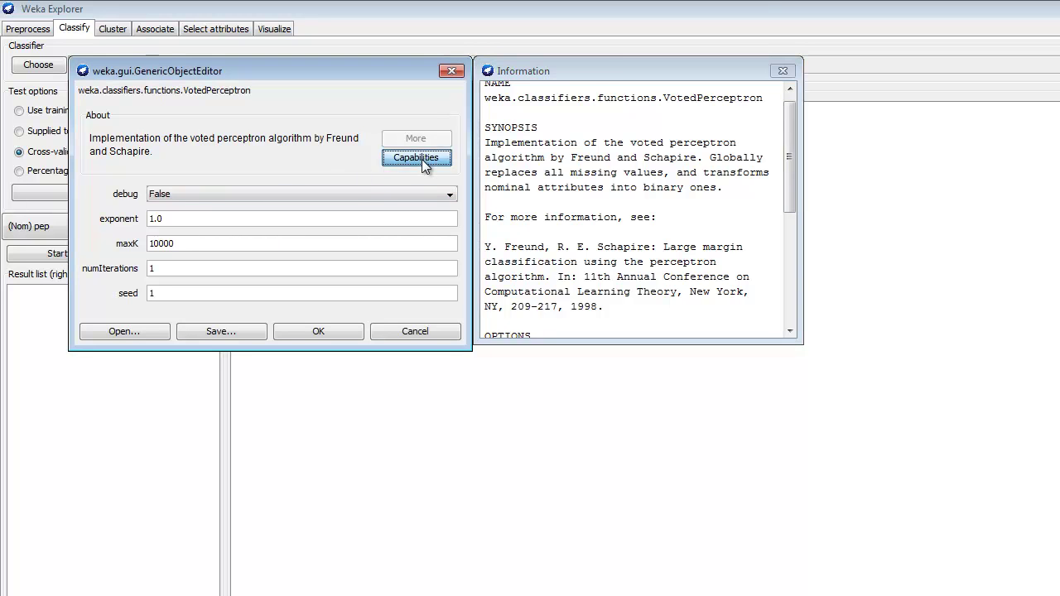
click(422, 159)
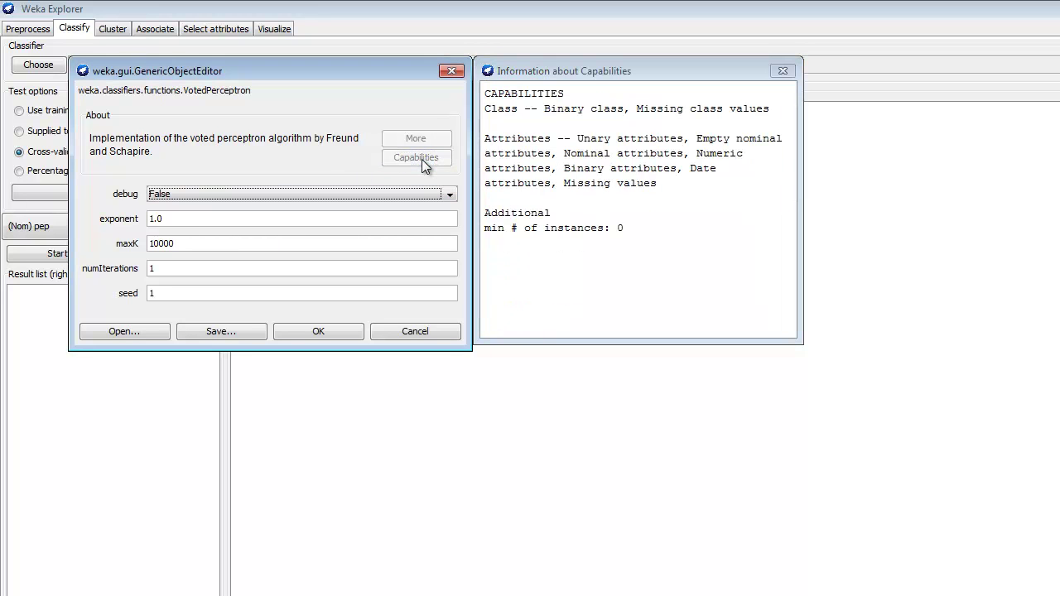
click(790, 72)
click(783, 73)
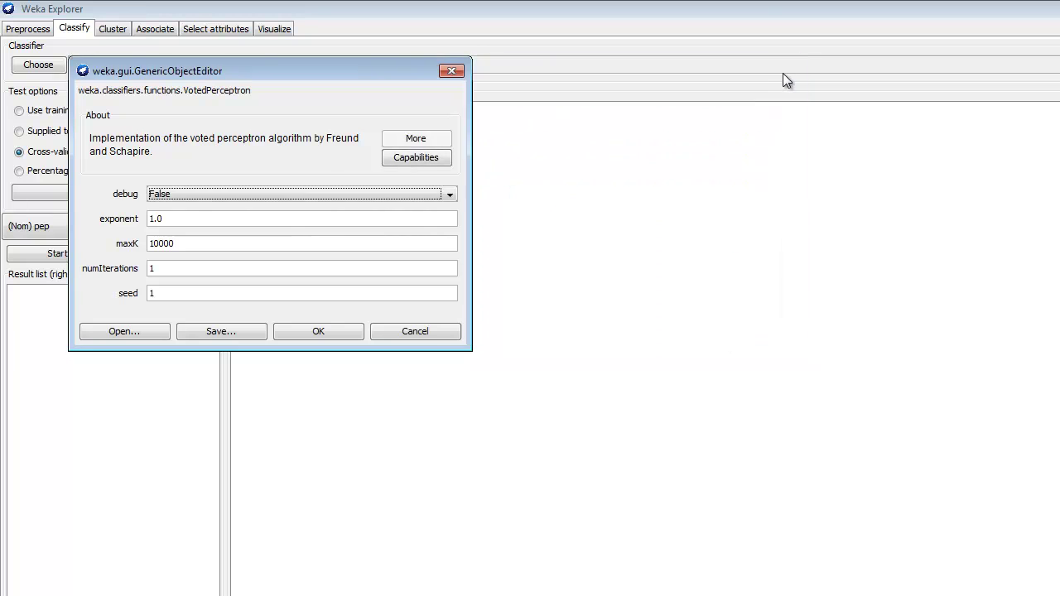
click(318, 331)
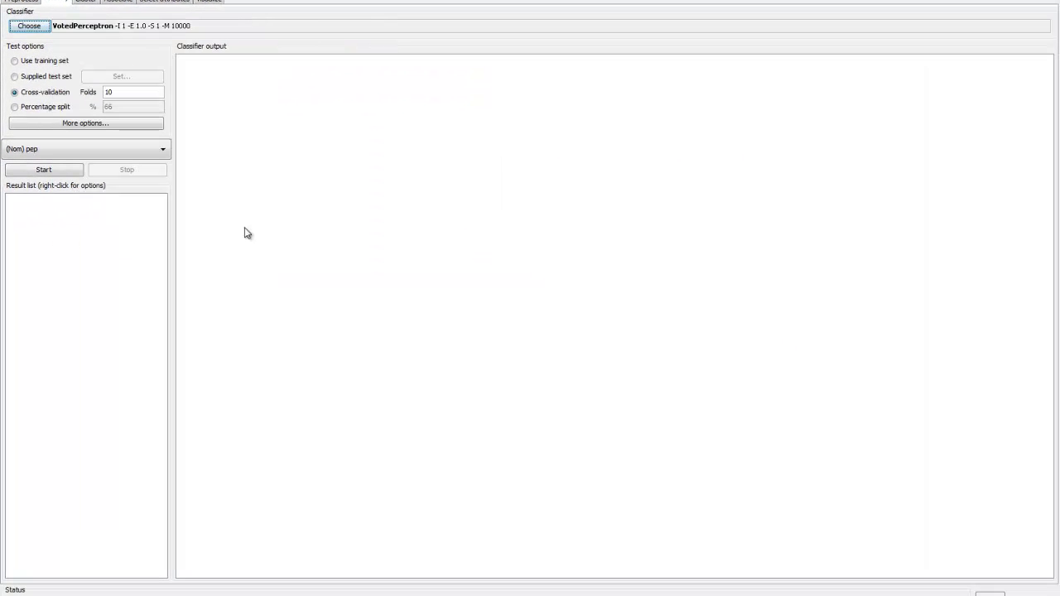
Run VotedPerceptron (46.6667% correct), then Logistic (74% correct, kappa 0.4714, ROC 0.787).
click(27, 173)
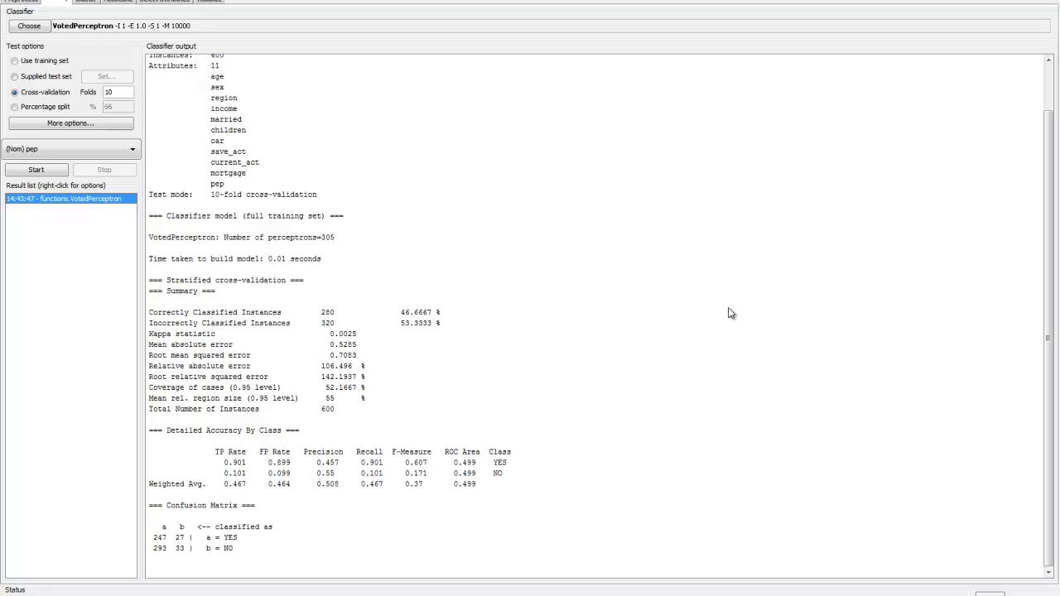
click(30, 26)
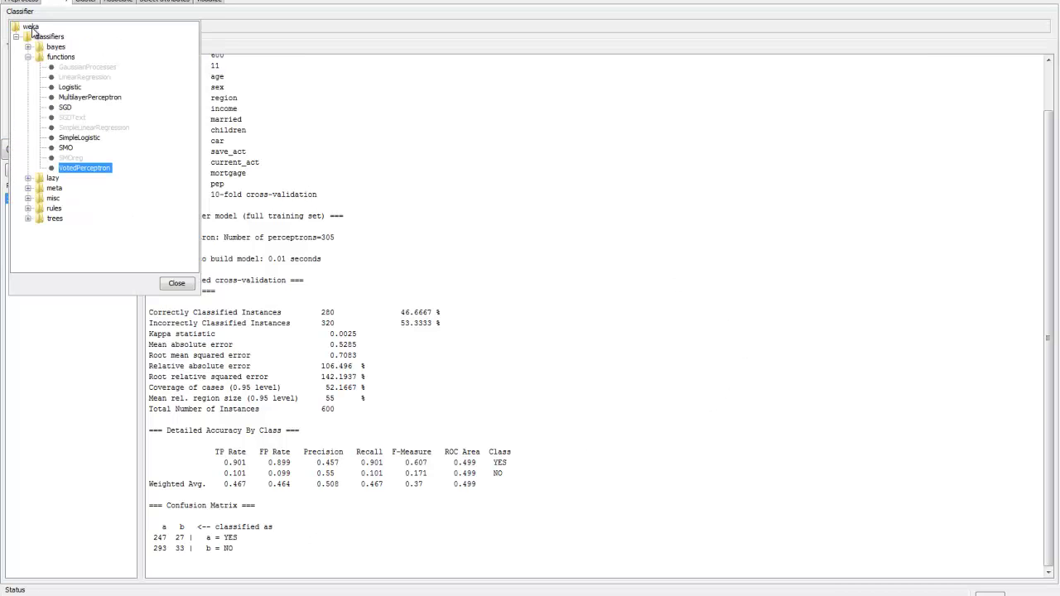
click(73, 88)
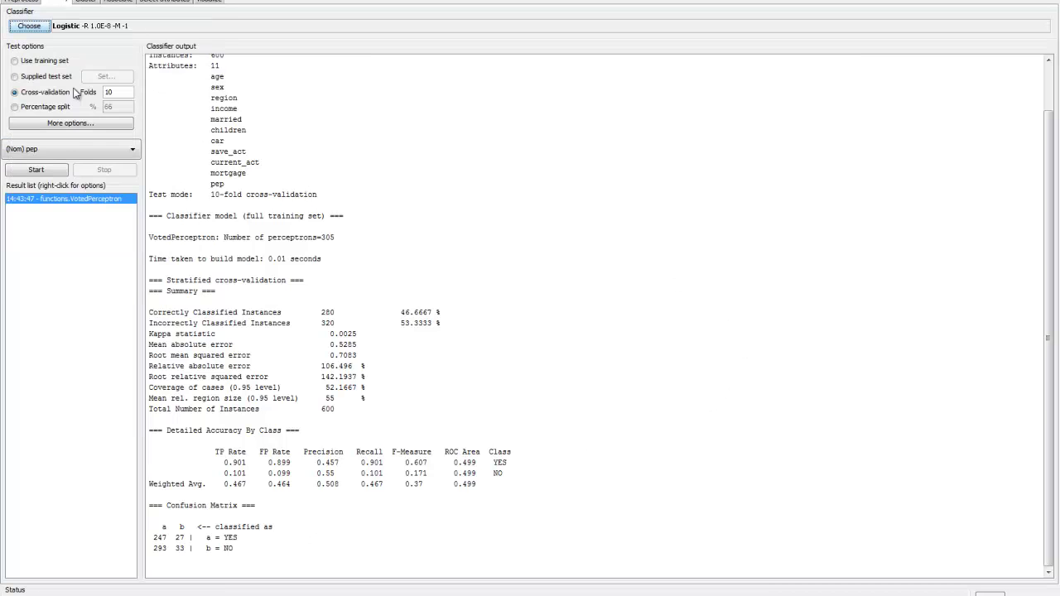
click(37, 170)
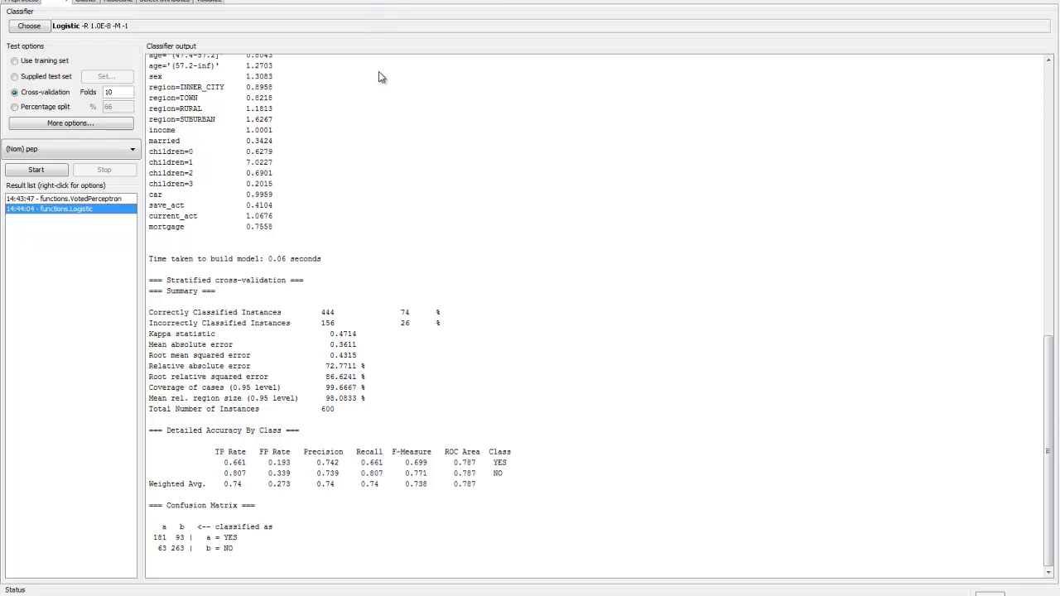
Run NaiveBayes from the bayes group: 419 correct (69.8333%), kappa 0.3869.
click(35, 29)
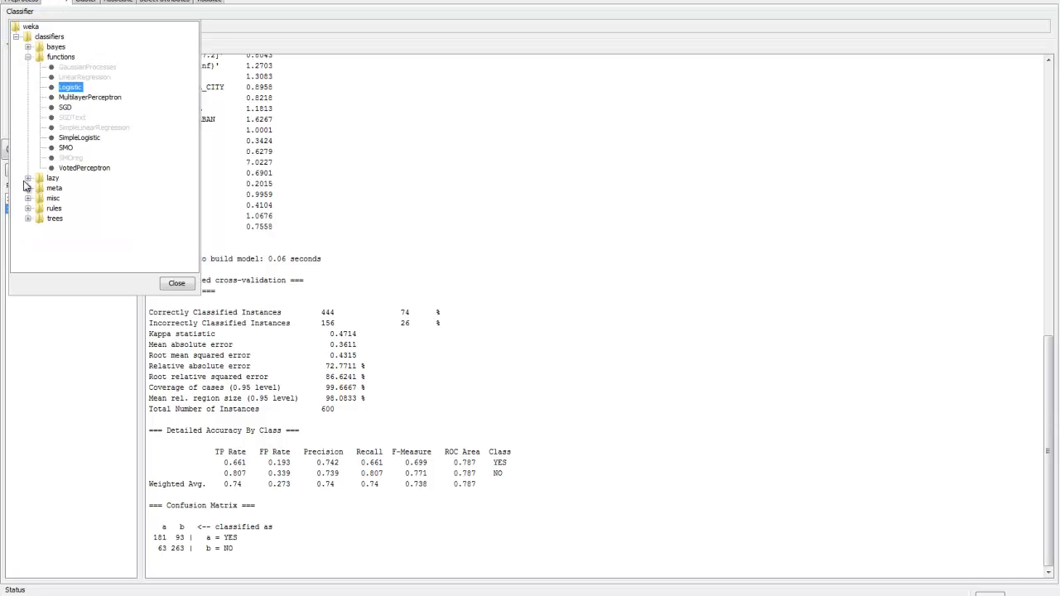
click(27, 47)
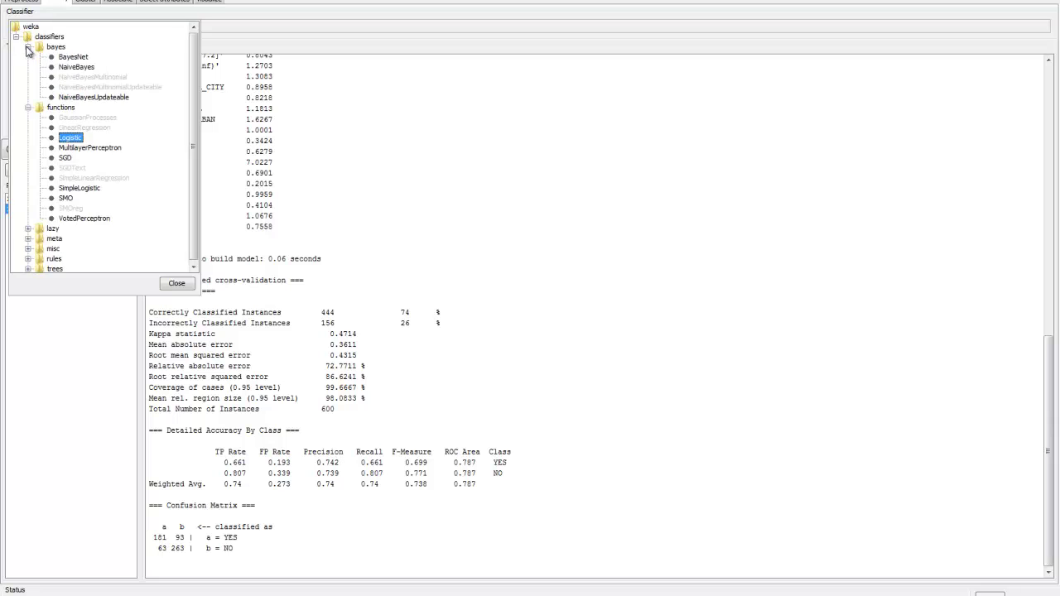
click(79, 68)
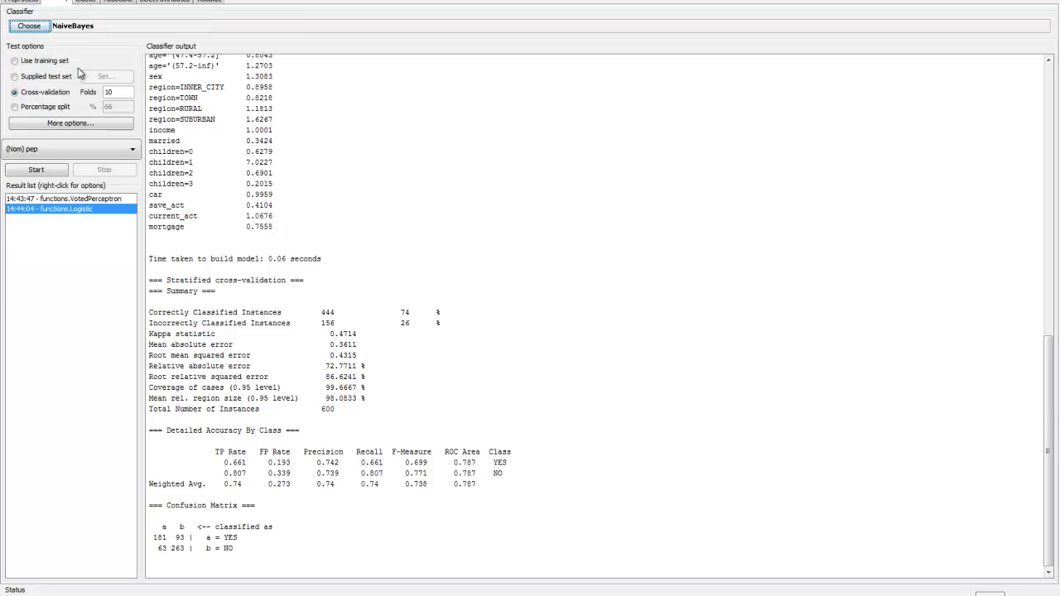
click(42, 172)
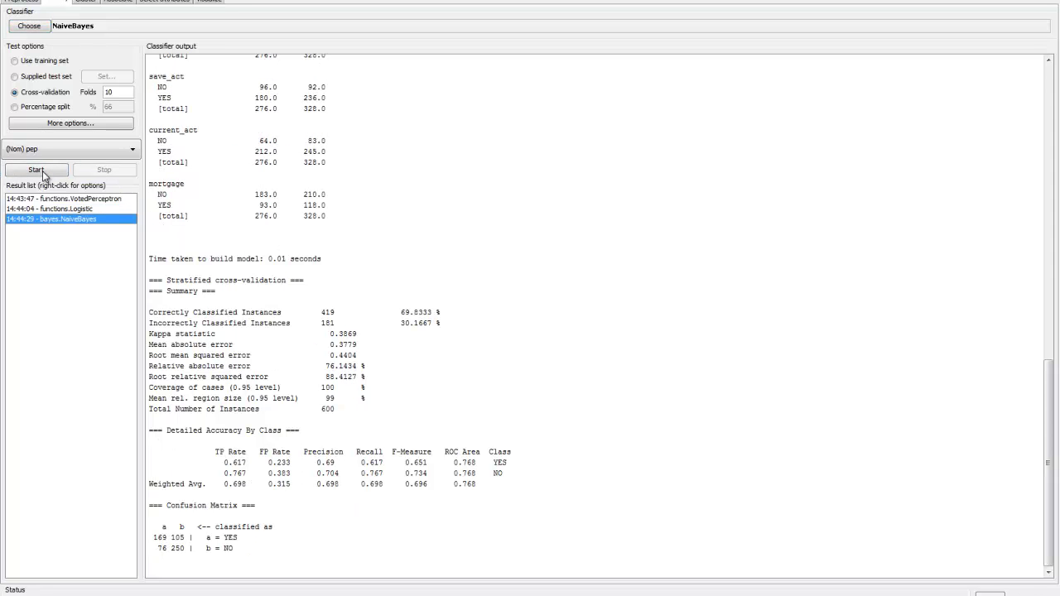
click(79, 209)
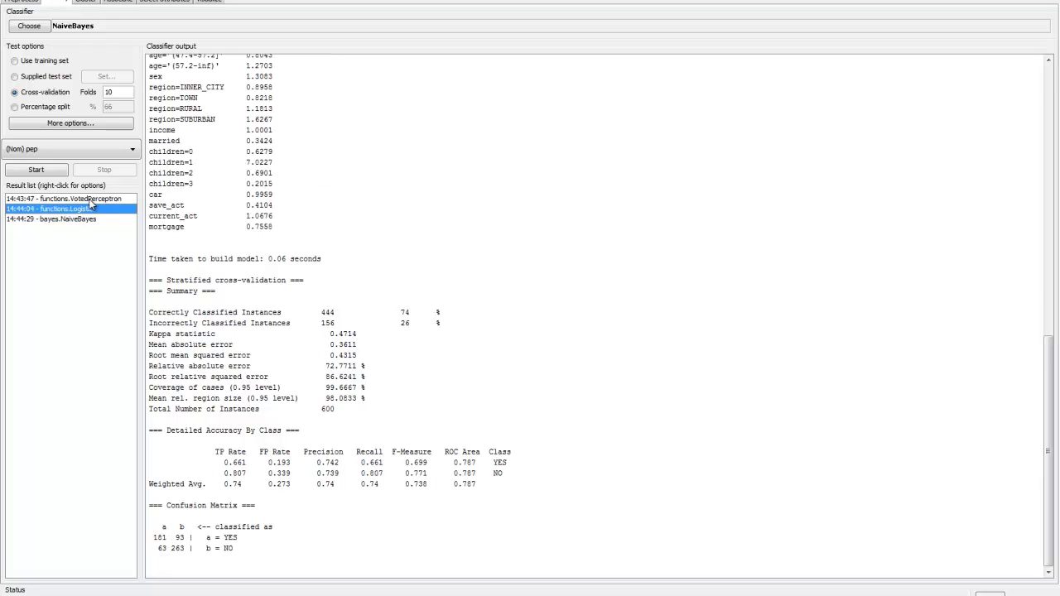
click(91, 200)
click(81, 211)
key(Up)
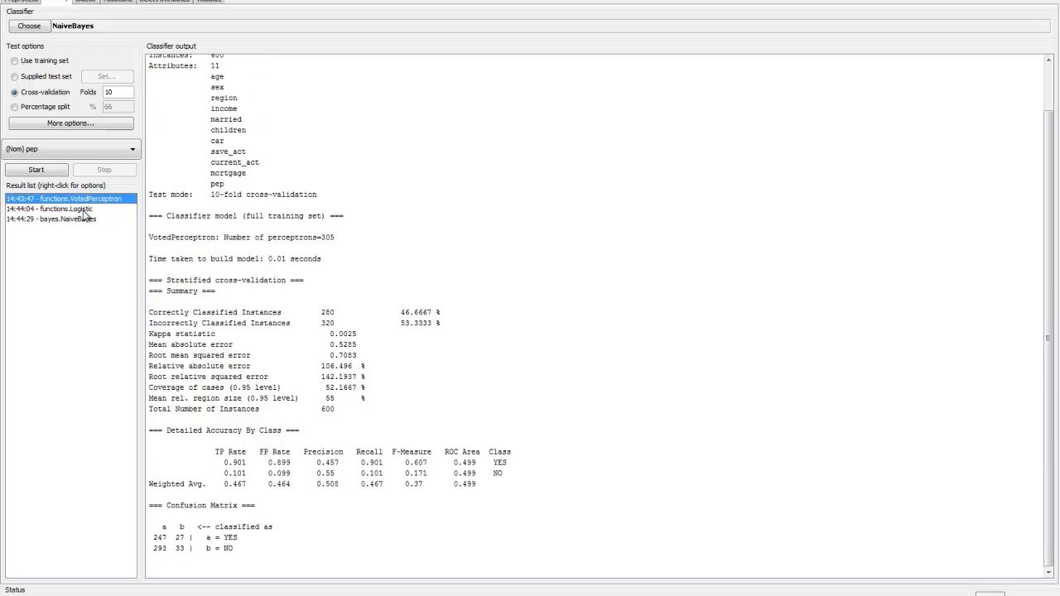
click(84, 210)
click(80, 221)
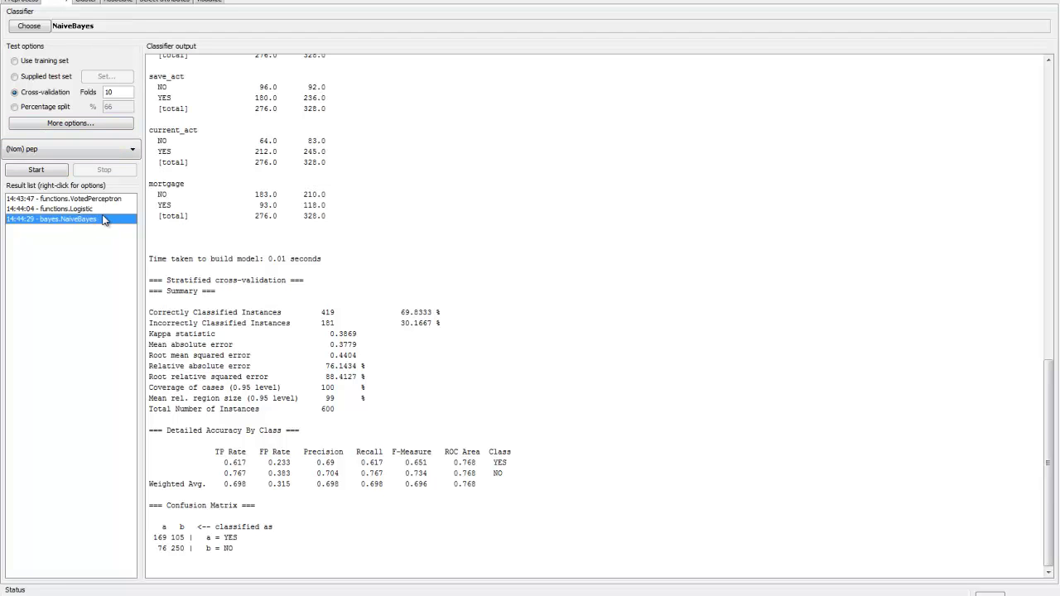
Run J48 (91.1667% correct, kappa 0.8211, 12 leaves) and compare it against the NaiveBayes results.
click(48, 28)
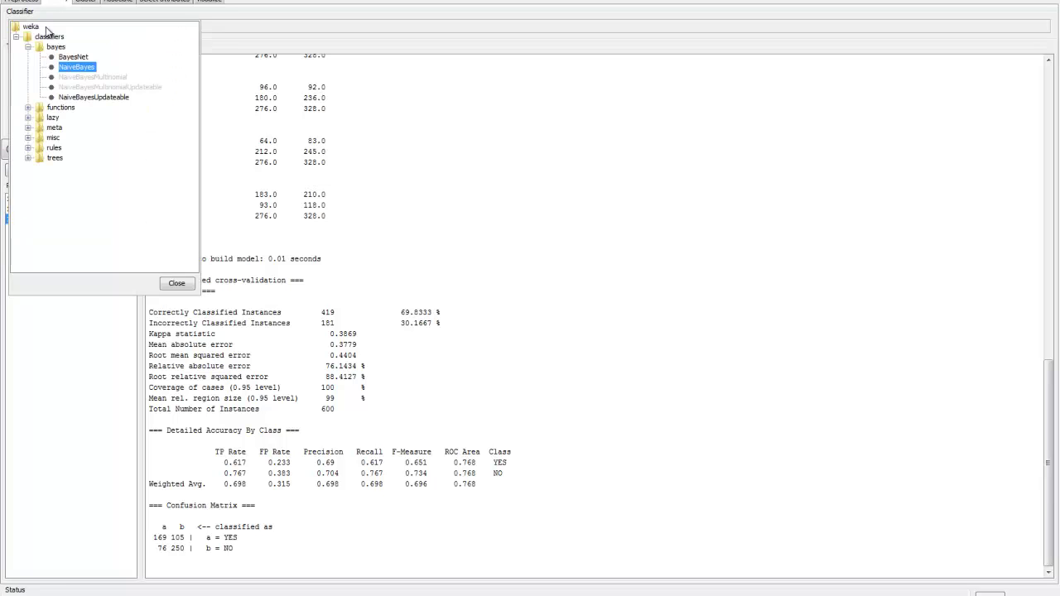
click(29, 160)
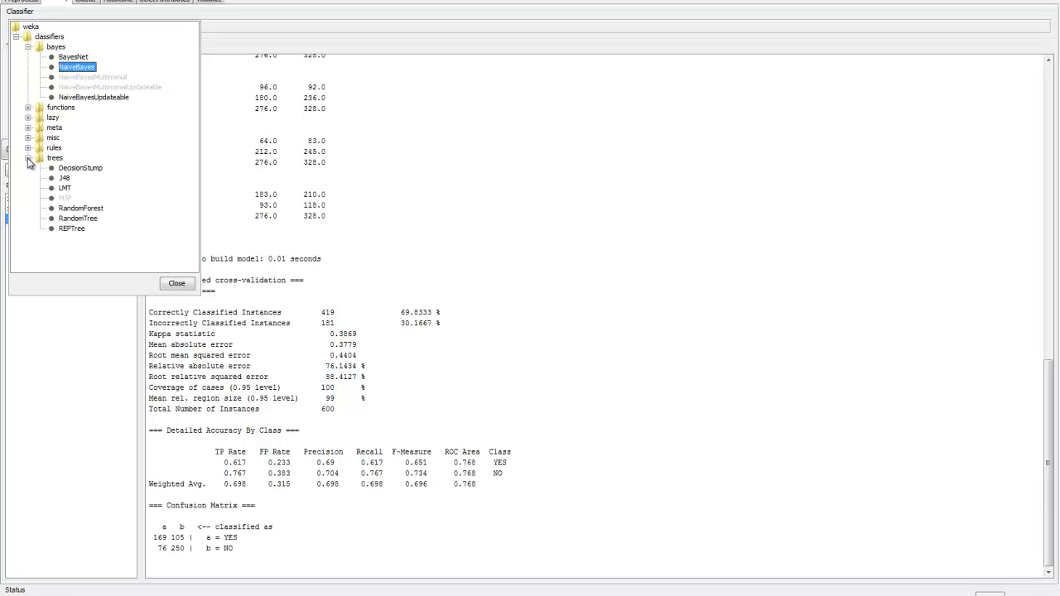
click(63, 178)
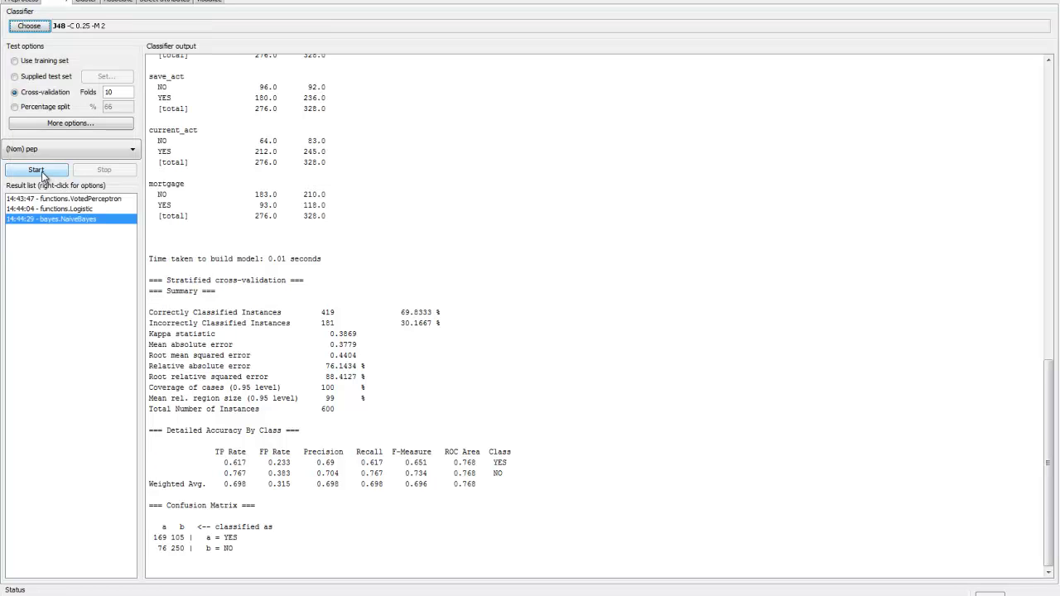
click(42, 170)
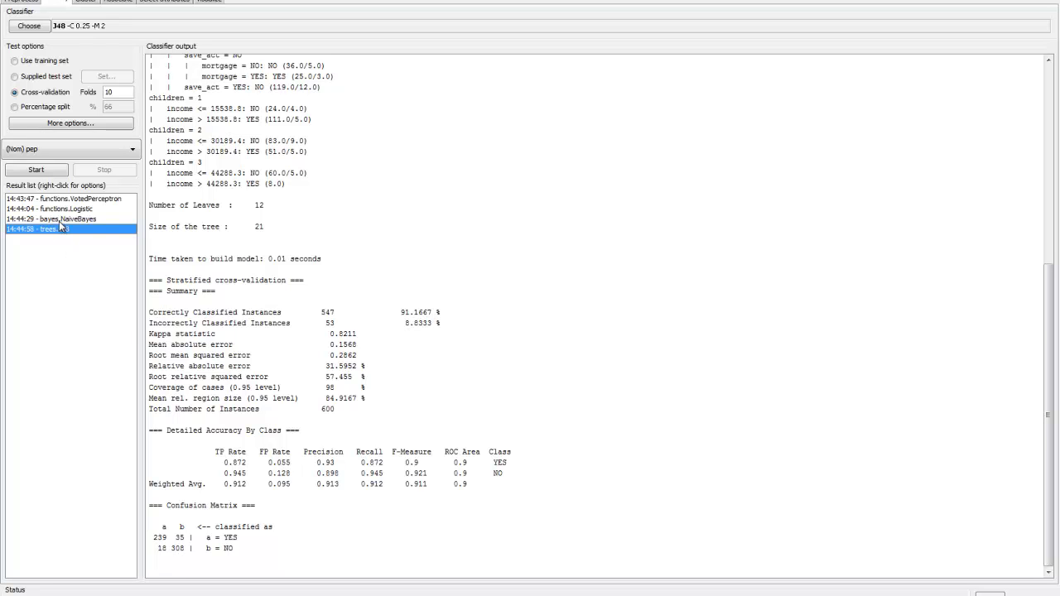
click(59, 219)
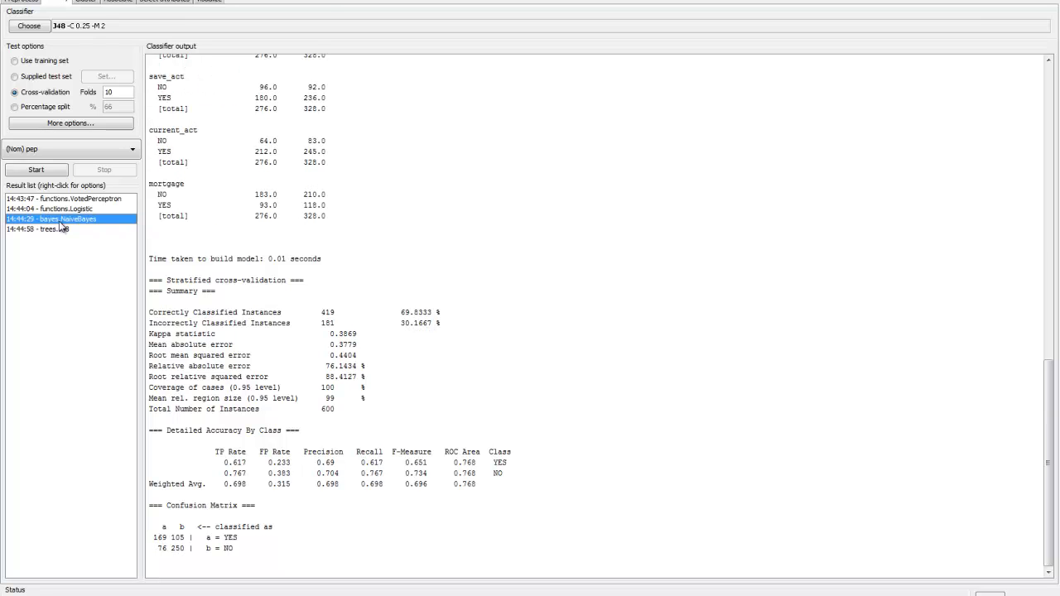
click(56, 231)
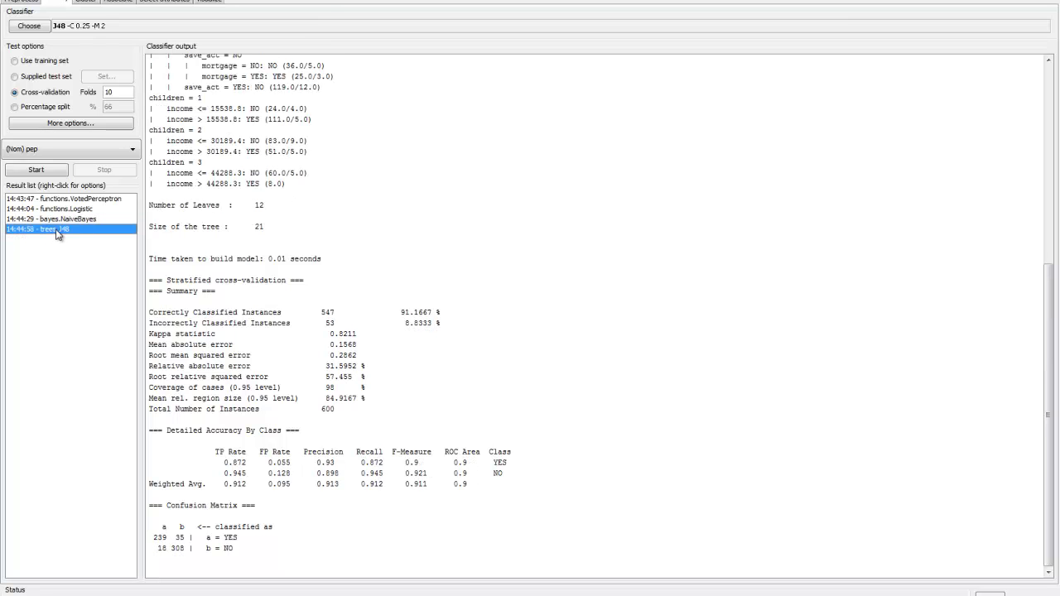